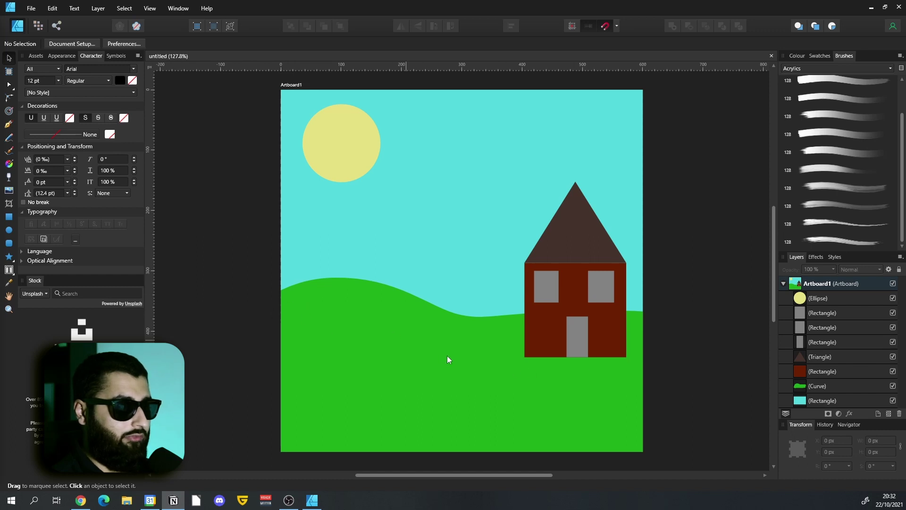
Draw a thin white trial picket on the green hill, clone it, then delete the trial pickets.
{"action": "left_click", "coordinate": [9, 218]}
{"action": "scroll", "coordinate": [436, 325], "scroll_direction": "up", "scroll_amount": 2}
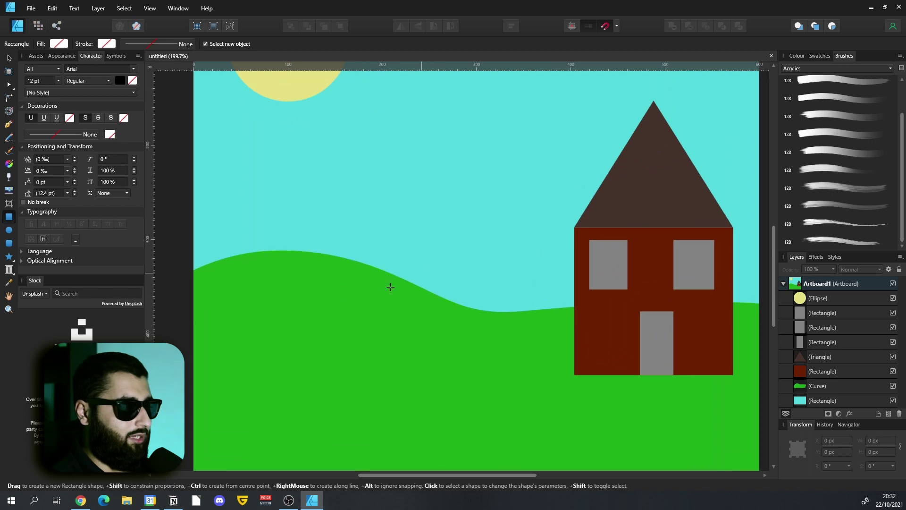
{"action": "left_click_drag", "start_coordinate": [245, 280], "coordinate": [261, 396]}
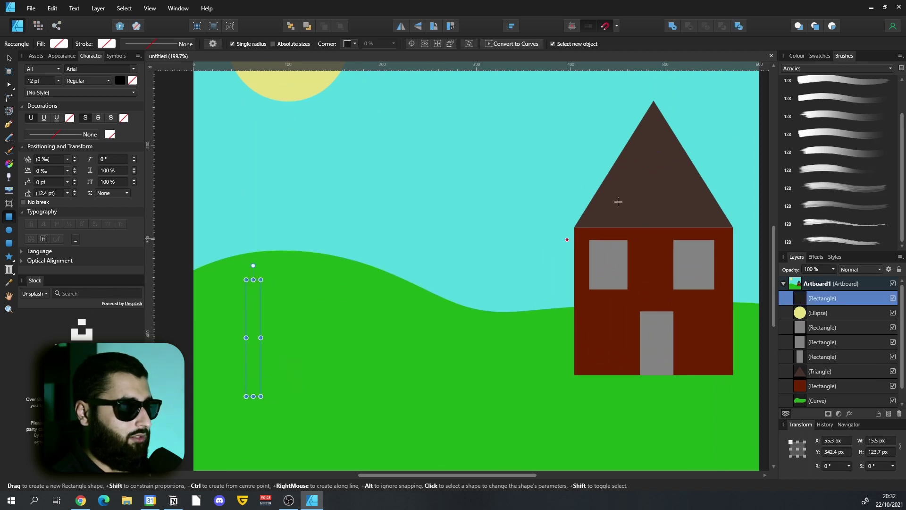
{"action": "left_click", "coordinate": [797, 57]}
{"action": "left_click_drag", "start_coordinate": [828, 114], "coordinate": [828, 137]}
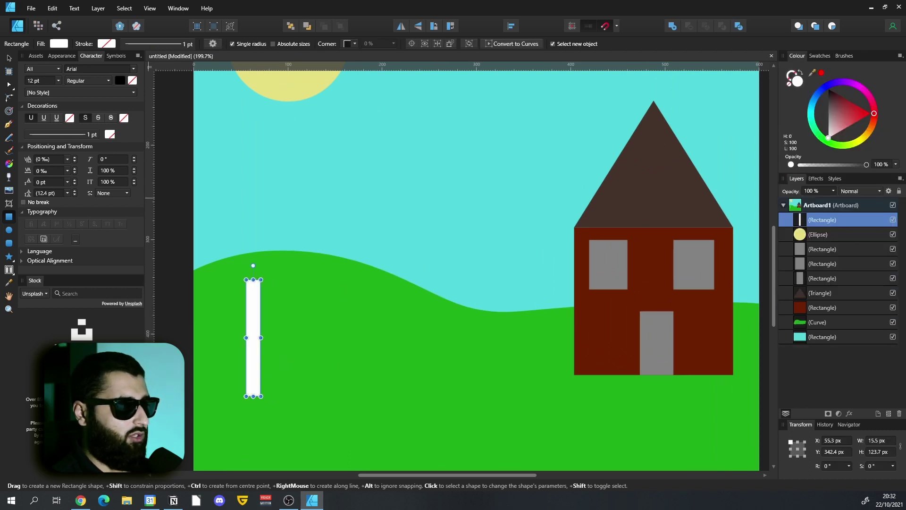
{"action": "left_click", "coordinate": [9, 58]}
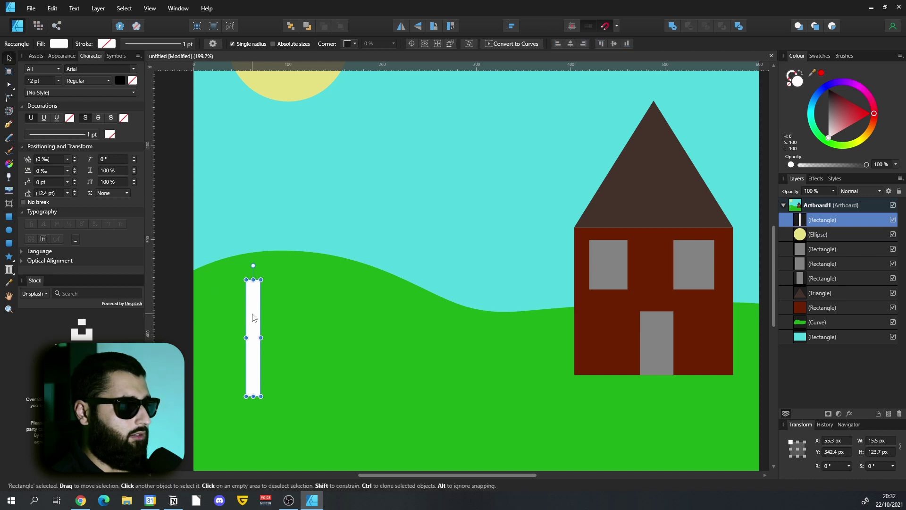
{"action": "mouse_move", "coordinate": [255, 318]}
{"action": "left_mouse_down"}
{"action": "mouse_move", "coordinate": [314, 321]}
{"action": "mouse_move", "coordinate": [292, 331]}
{"action": "mouse_move", "coordinate": [314, 334]}
{"action": "left_mouse_up"}
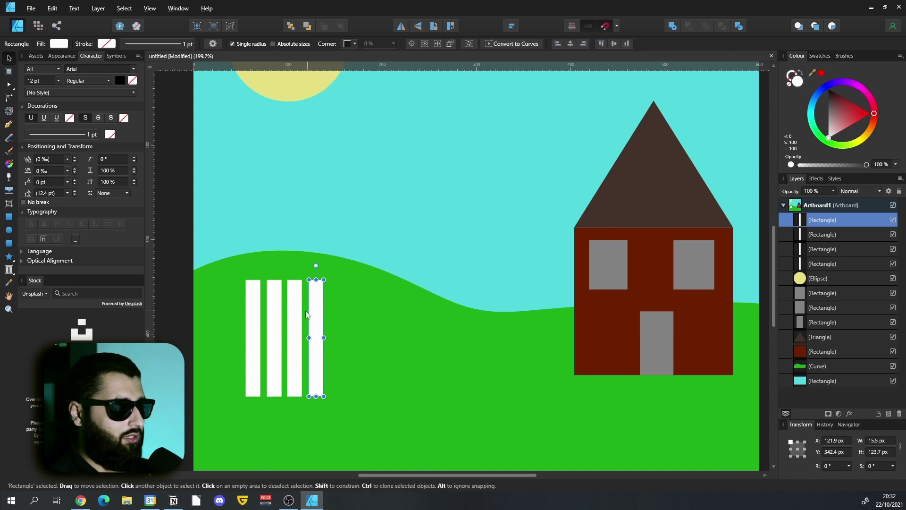
{"action": "key", "text": "Delete"}
{"action": "key", "text": "Delete"}
{"action": "key", "text": "Delete"}
{"action": "key", "text": "Delete"}
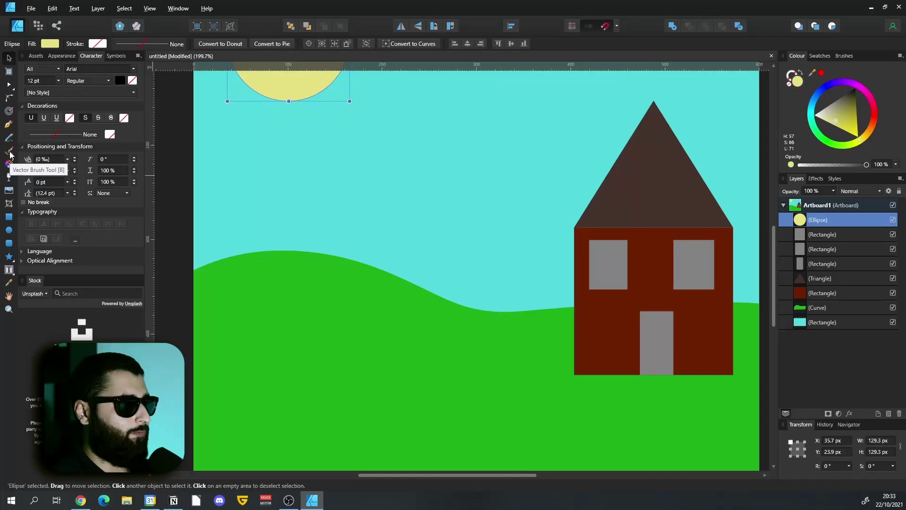
With the Vector Brush Tool active and the Brushes panel kept showing, pick Matte Acrylic 01.
{"action": "left_click", "coordinate": [24, 236]}
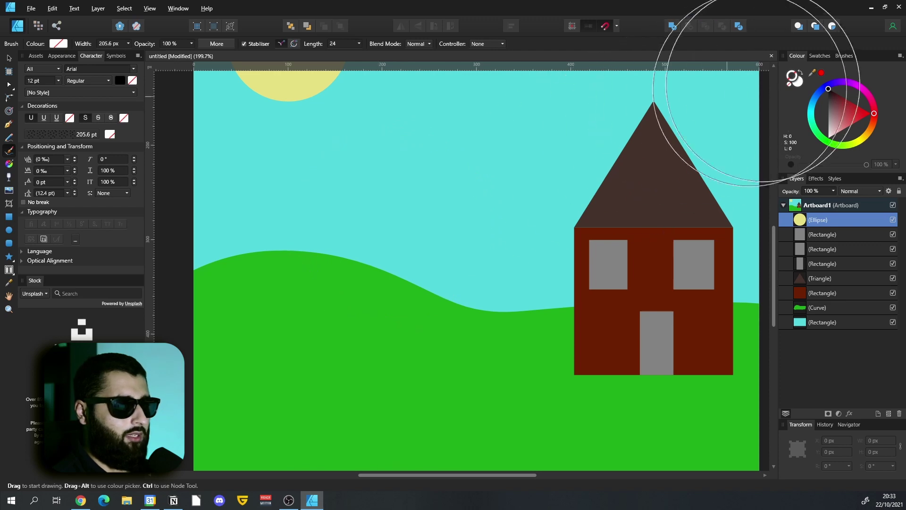
{"action": "left_click", "coordinate": [844, 57]}
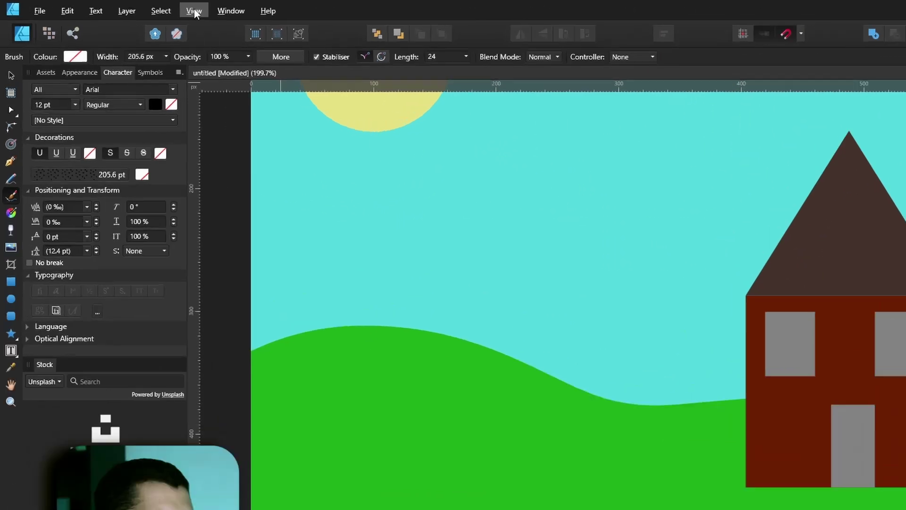
{"action": "left_click", "coordinate": [150, 8]}
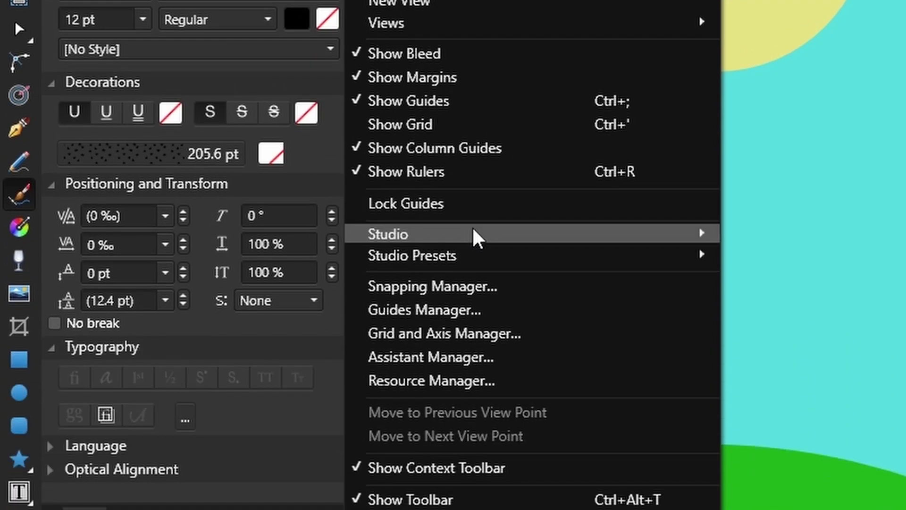
{"action": "mouse_move", "coordinate": [472, 361]}
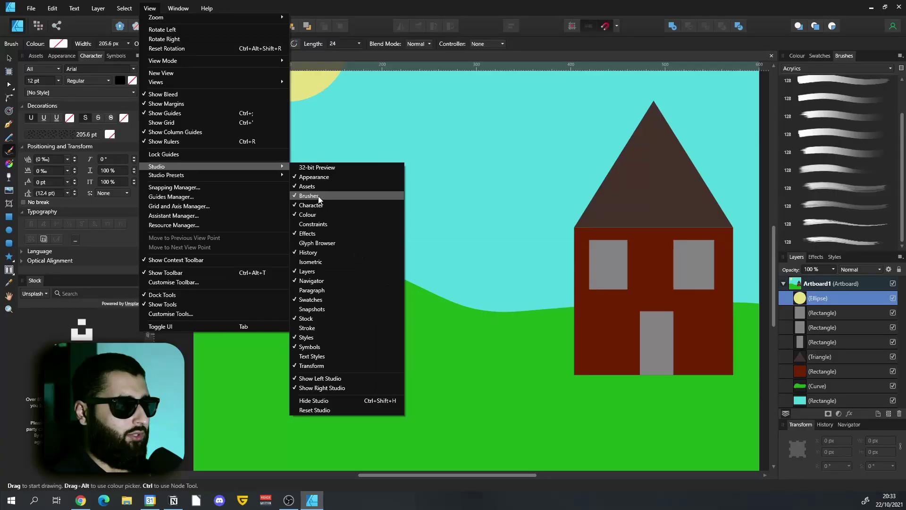
{"action": "left_click", "coordinate": [511, 185]}
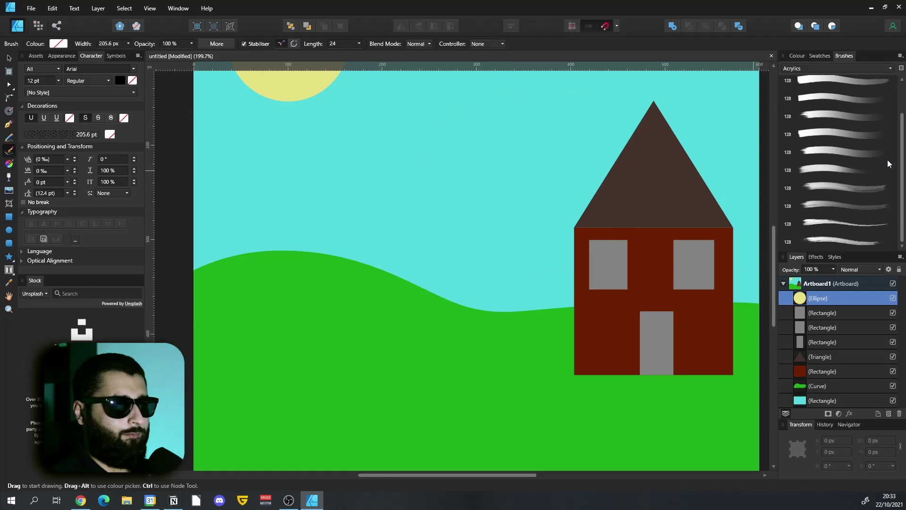
{"action": "left_click", "coordinate": [820, 79]}
{"action": "key", "text": "ctrl+0"}
{"action": "mouse_move", "coordinate": [377, 271]}
{"action": "left_mouse_down"}
{"action": "mouse_move", "coordinate": [533, 175]}
{"action": "mouse_move", "coordinate": [472, 300]}
{"action": "mouse_move", "coordinate": [617, 309]}
{"action": "mouse_move", "coordinate": [614, 132]}
{"action": "mouse_move", "coordinate": [392, 198]}
{"action": "mouse_move", "coordinate": [585, 189]}
{"action": "mouse_move", "coordinate": [612, 319]}
{"action": "mouse_move", "coordinate": [607, 243]}
{"action": "left_mouse_up"}
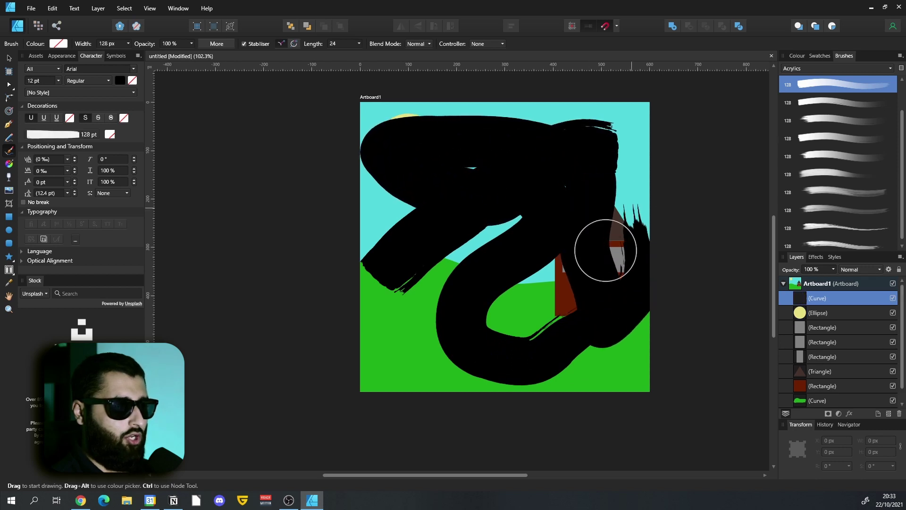
{"action": "scroll", "coordinate": [510, 267], "scroll_direction": "right", "scroll_amount": 2}
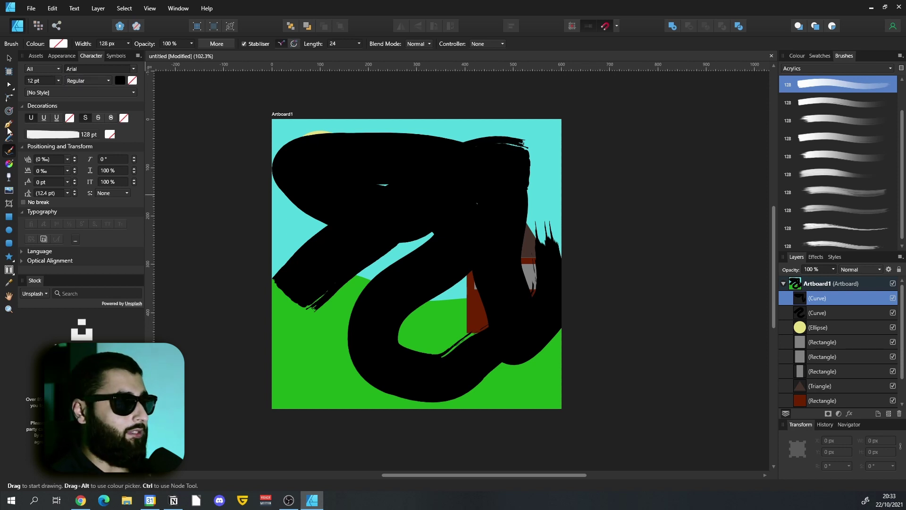
{"action": "left_click", "coordinate": [9, 85]}
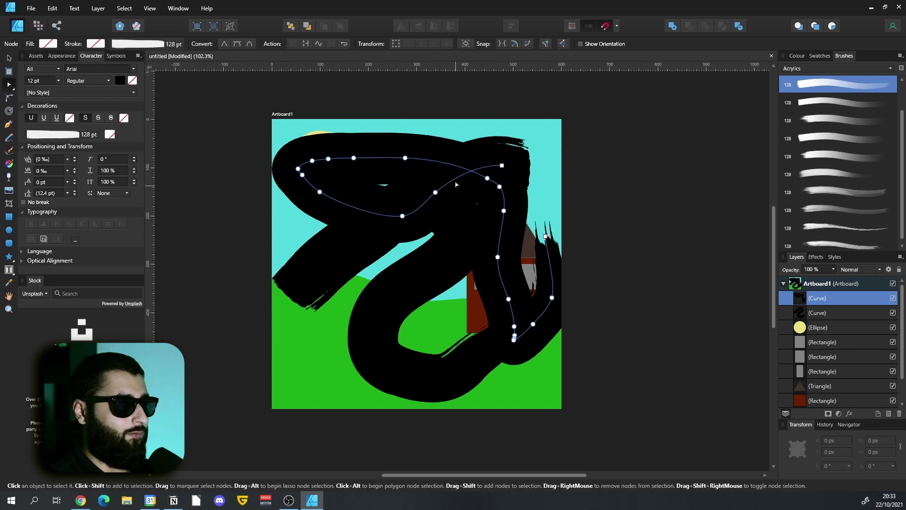
{"action": "mouse_move", "coordinate": [375, 345]}
{"action": "left_mouse_down"}
{"action": "mouse_move", "coordinate": [357, 380]}
{"action": "mouse_move", "coordinate": [329, 386]}
{"action": "left_mouse_up"}
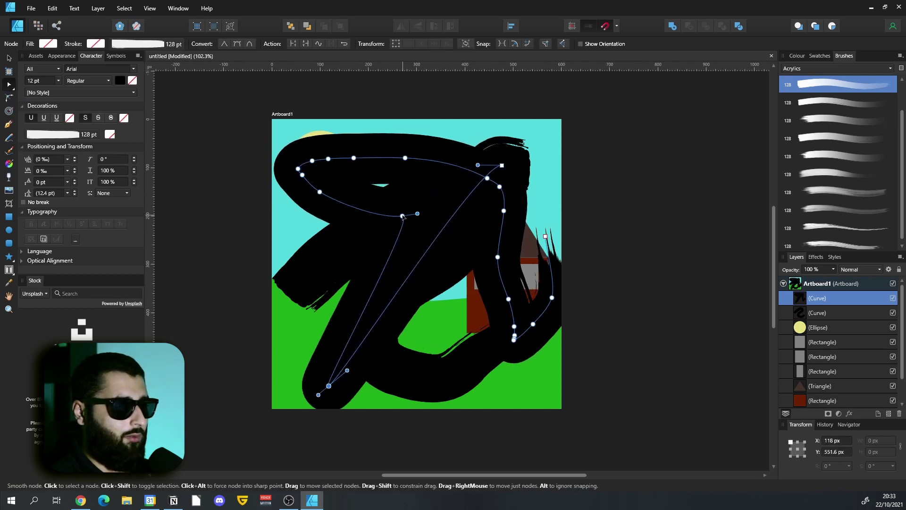
{"action": "left_click_drag", "start_coordinate": [402, 216], "coordinate": [302, 255]}
{"action": "left_click_drag", "start_coordinate": [319, 192], "coordinate": [281, 200]}
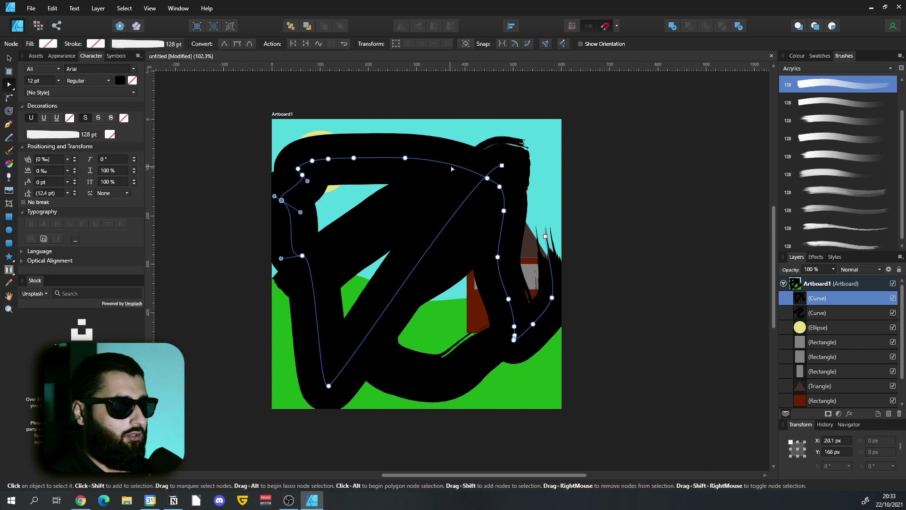
{"action": "mouse_move", "coordinate": [502, 165]}
{"action": "left_mouse_down"}
{"action": "mouse_move", "coordinate": [472, 221]}
{"action": "mouse_move", "coordinate": [449, 378]}
{"action": "mouse_move", "coordinate": [510, 386]}
{"action": "left_mouse_up"}
{"action": "left_click_drag", "start_coordinate": [552, 297], "coordinate": [552, 192]}
{"action": "left_click_drag", "start_coordinate": [515, 340], "coordinate": [526, 157]}
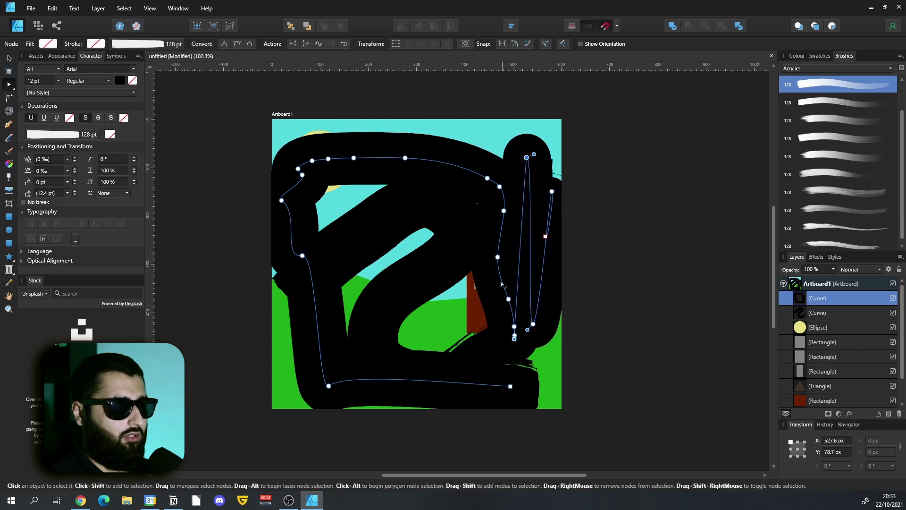
{"action": "left_click_drag", "start_coordinate": [514, 339], "coordinate": [258, 212]}
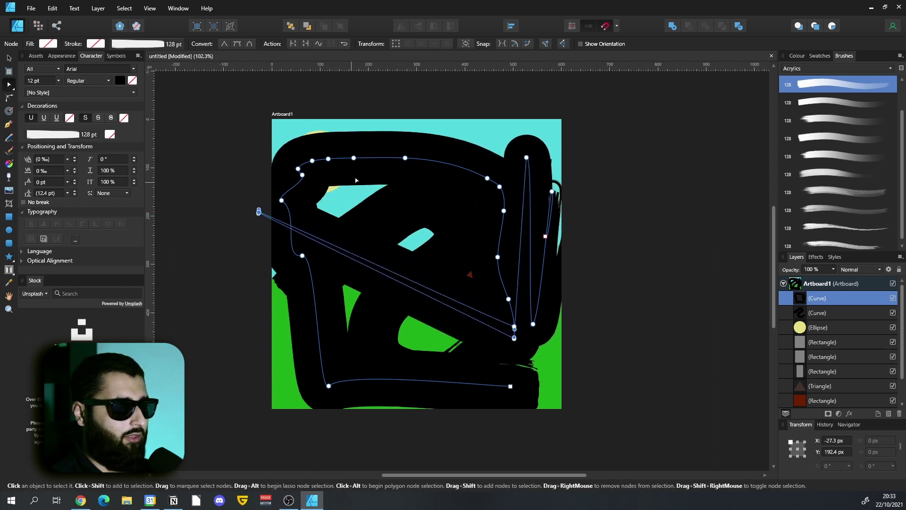
{"action": "left_click_drag", "start_coordinate": [379, 159], "coordinate": [380, 204]}
{"action": "left_click_drag", "start_coordinate": [404, 157], "coordinate": [430, 212]}
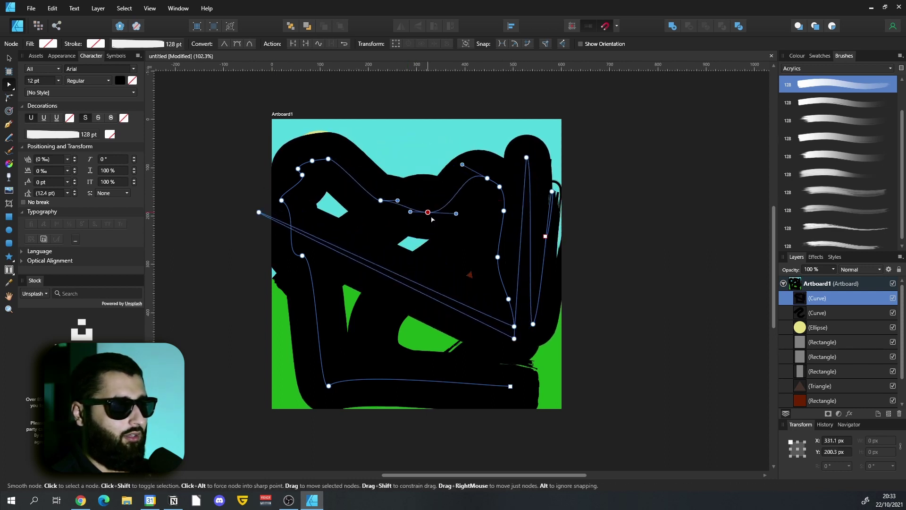
{"action": "left_click", "coordinate": [488, 178]}
{"action": "key", "text": "ctrl+z"}
{"action": "key", "text": "ctrl+z"}
{"action": "key", "text": "ctrl+z"}
{"action": "key", "text": "ctrl+z"}
{"action": "key", "text": "ctrl+z"}
{"action": "key", "text": "ctrl+z"}
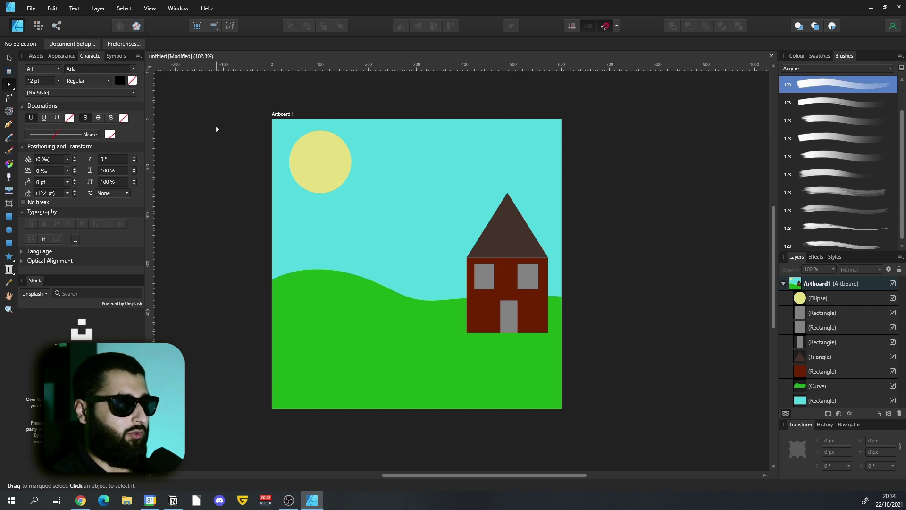
Create a new 600 × 600 px document with an artboard from File > New.
{"action": "left_click", "coordinate": [31, 8]}
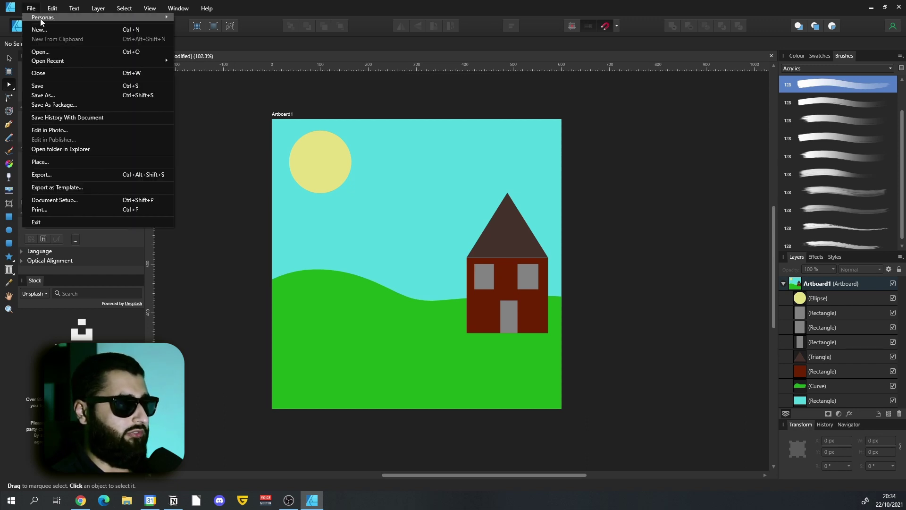
{"action": "left_click", "coordinate": [37, 18]}
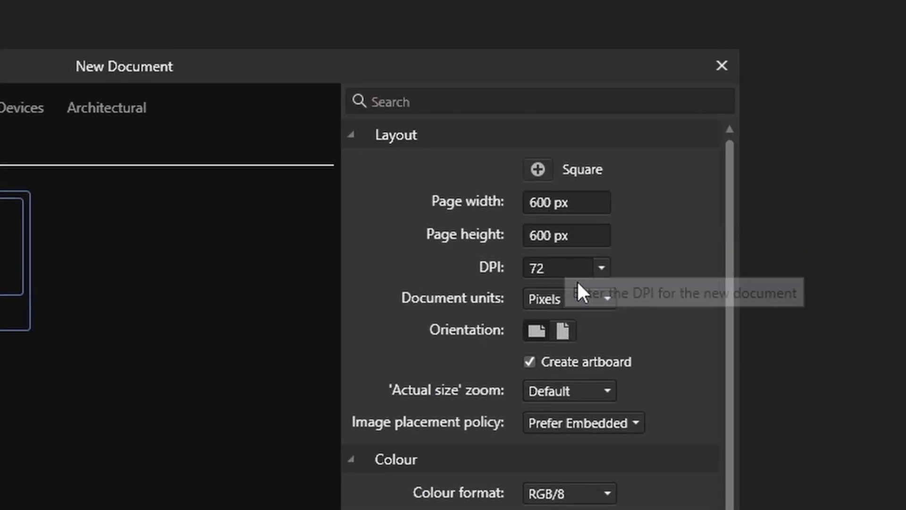
{"action": "left_click", "coordinate": [597, 419]}
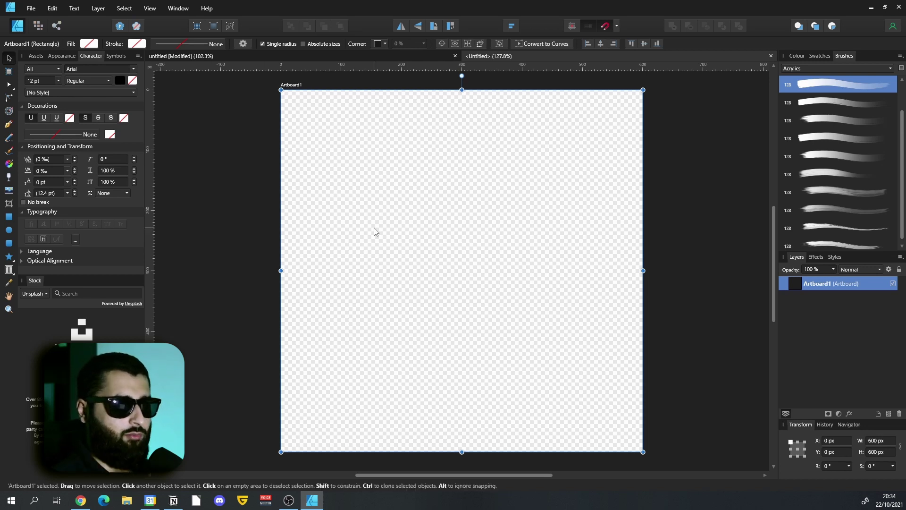
Draw a tall rectangle picket body topped with a triangle point.
{"action": "left_click", "coordinate": [9, 216]}
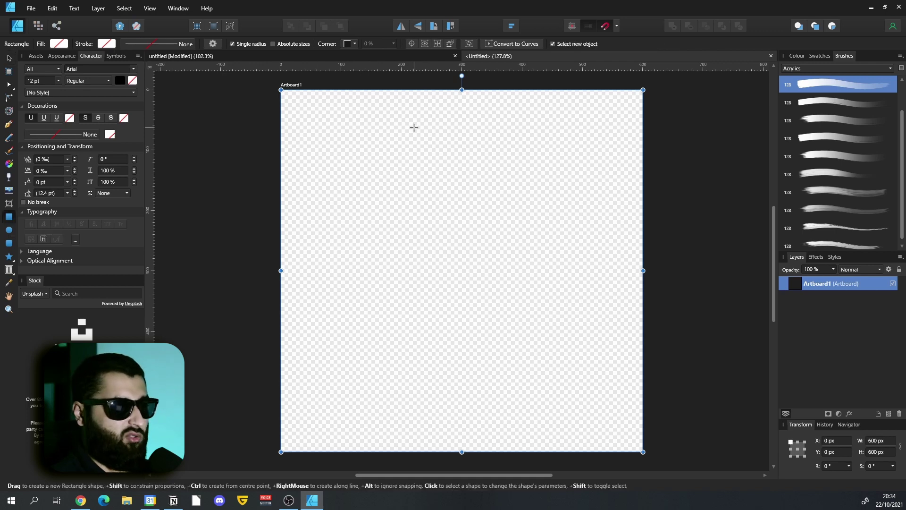
{"action": "mouse_move", "coordinate": [426, 124]}
{"action": "left_mouse_down"}
{"action": "mouse_move", "coordinate": [461, 259]}
{"action": "mouse_move", "coordinate": [518, 411]}
{"action": "left_mouse_up"}
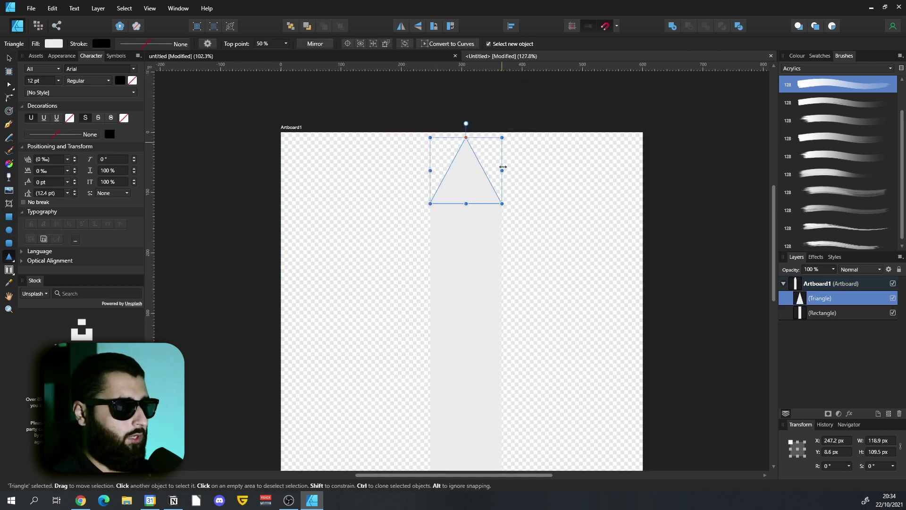
{"action": "left_click_drag", "start_coordinate": [502, 204], "coordinate": [502, 189]}
{"action": "scroll", "coordinate": [520, 255], "scroll_direction": "down", "scroll_amount": 1}
{"action": "scroll", "coordinate": [520, 255], "scroll_direction": "right", "scroll_amount": 1}
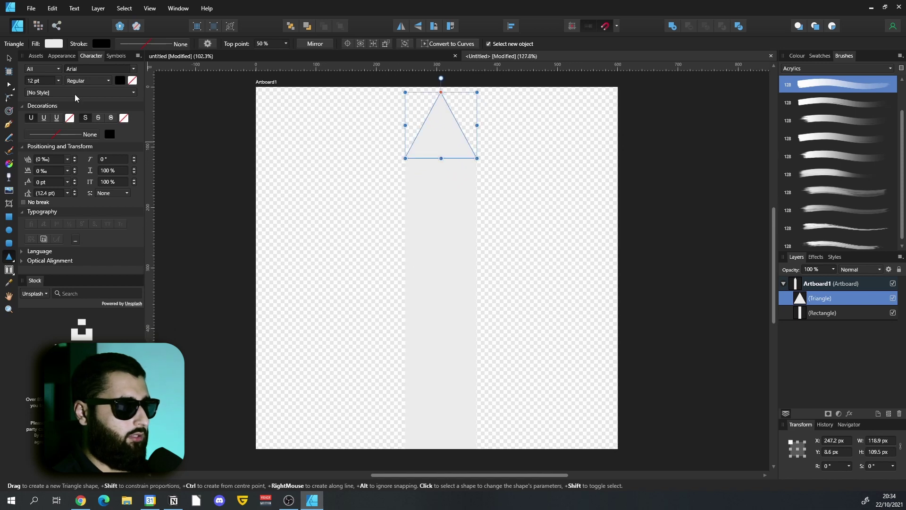
Fill both picket shapes orange and clone the picket to the side.
{"action": "key", "text": "v"}
{"action": "key", "text": "ctrl+a"}
{"action": "left_click", "coordinate": [798, 56]}
{"action": "left_click_drag", "start_coordinate": [868, 110], "coordinate": [870, 132]}
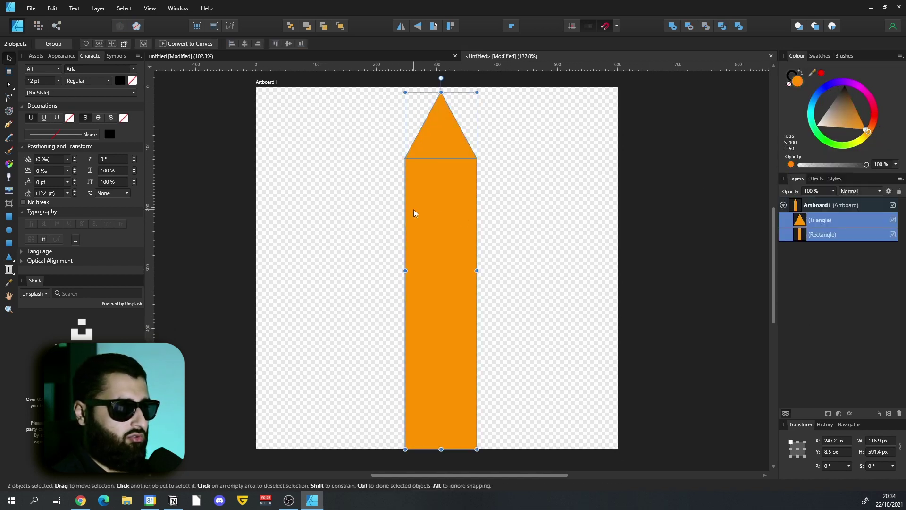
{"action": "mouse_move", "coordinate": [445, 212]}
{"action": "left_mouse_down"}
{"action": "mouse_move", "coordinate": [337, 212]}
{"action": "mouse_move", "coordinate": [538, 227]}
{"action": "left_mouse_up"}
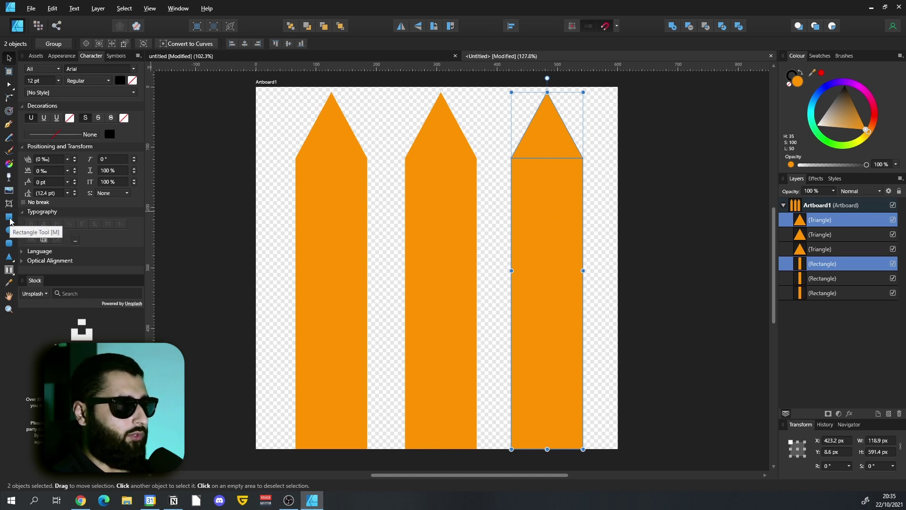
{"action": "left_click", "coordinate": [9, 218]}
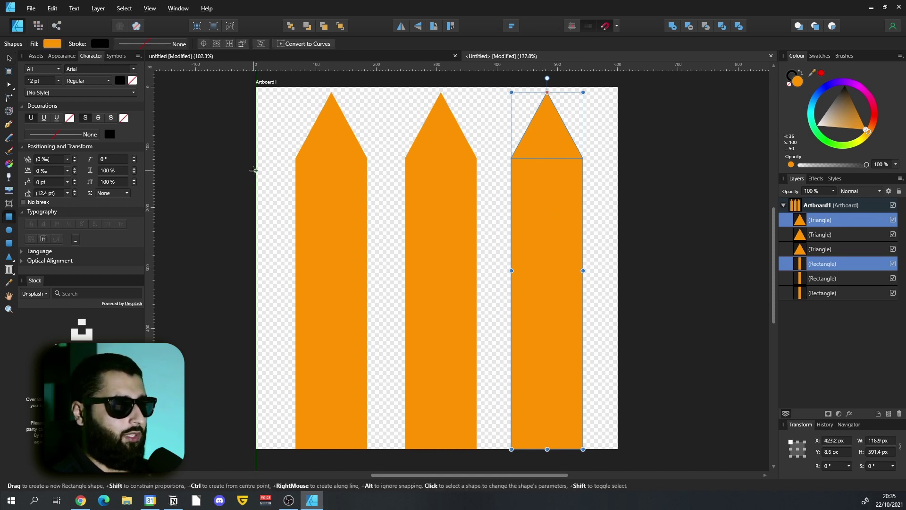
Draw a horizontal rail across the artboard, extending slightly past both edges.
{"action": "left_click_drag", "start_coordinate": [254, 170], "coordinate": [618, 233]}
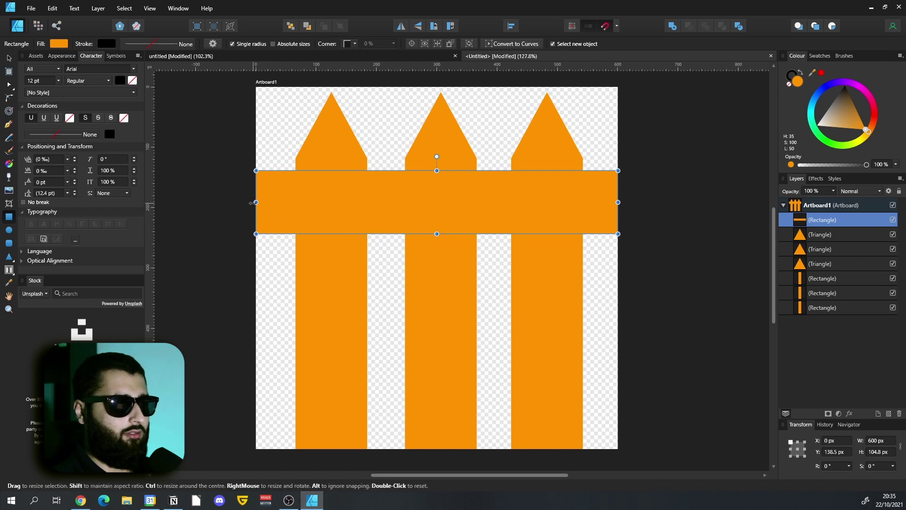
{"action": "left_click_drag", "start_coordinate": [256, 202], "coordinate": [267, 202]}
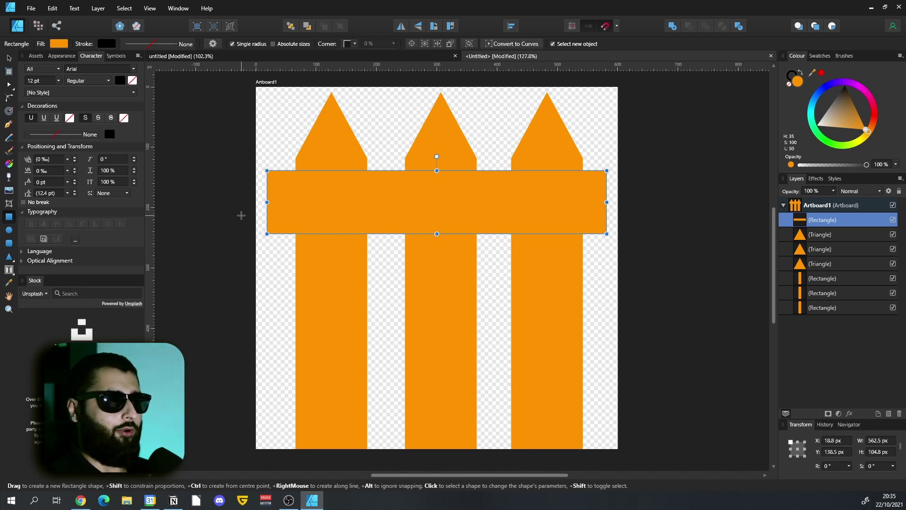
{"action": "mouse_move", "coordinate": [268, 202]}
{"action": "left_mouse_down"}
{"action": "mouse_move", "coordinate": [246, 202]}
{"action": "mouse_move", "coordinate": [255, 202]}
{"action": "left_mouse_up"}
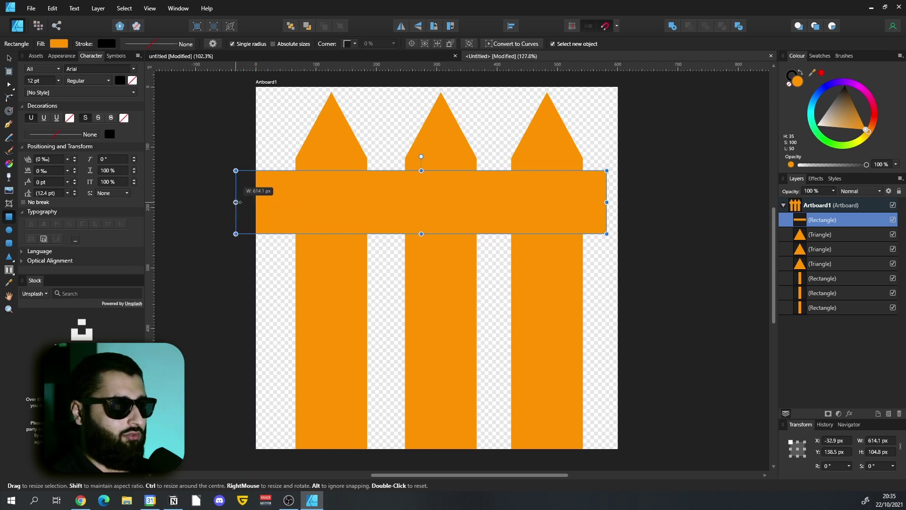
{"action": "left_click_drag", "start_coordinate": [238, 202], "coordinate": [253, 203]}
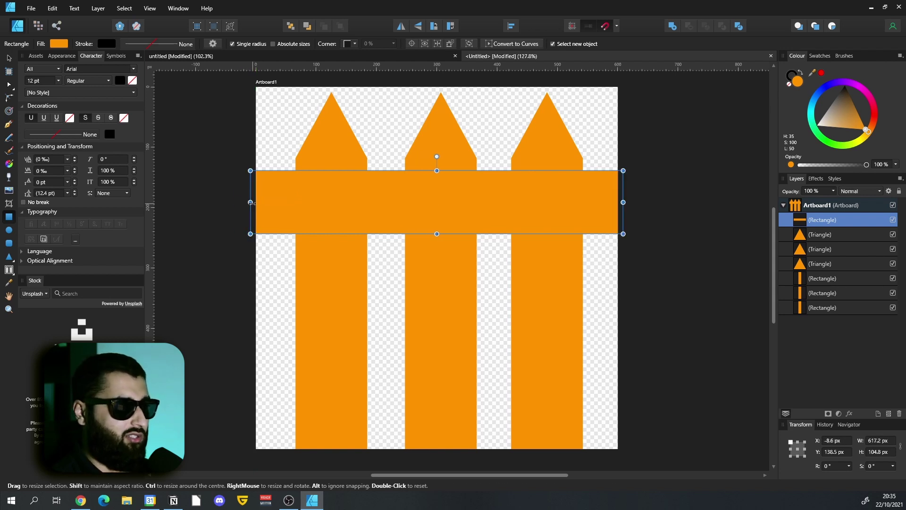
{"action": "key", "text": "alt"}
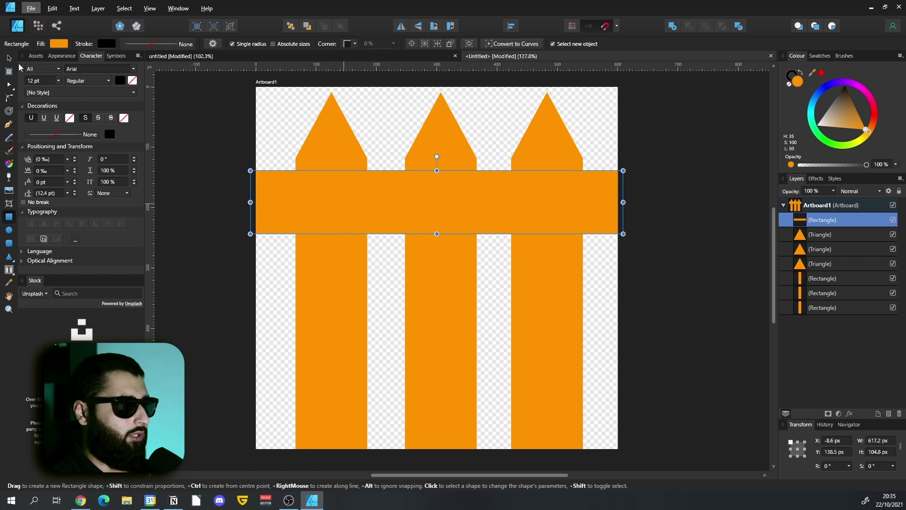
Duplicate the rail lower down, darken both rails' orange, and deselect them.
{"action": "left_click", "coordinate": [9, 58]}
{"action": "key", "text": "ctrl+j"}
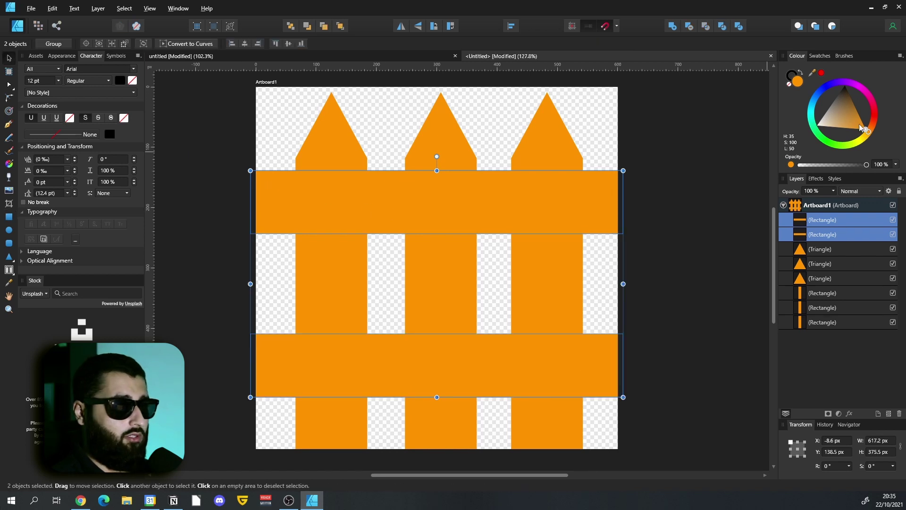
{"action": "left_click_drag", "start_coordinate": [860, 126], "coordinate": [861, 118]}
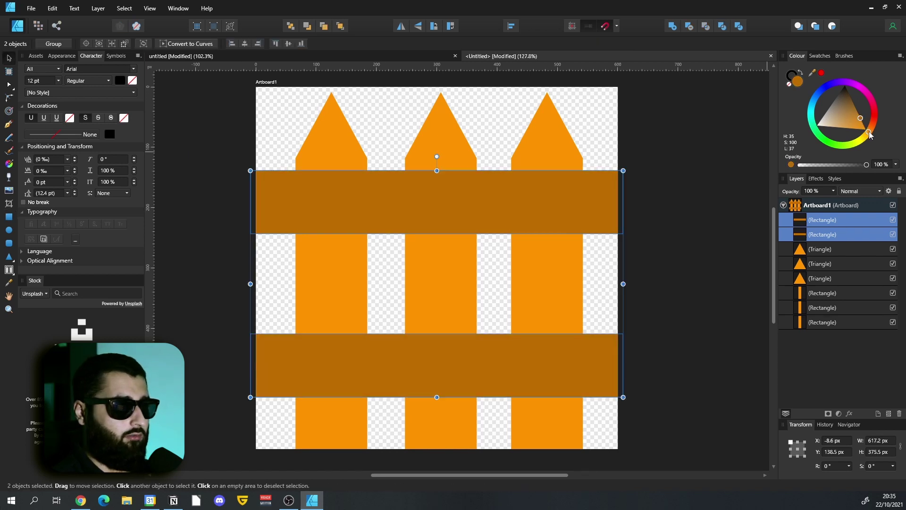
{"action": "left_click", "coordinate": [218, 230]}
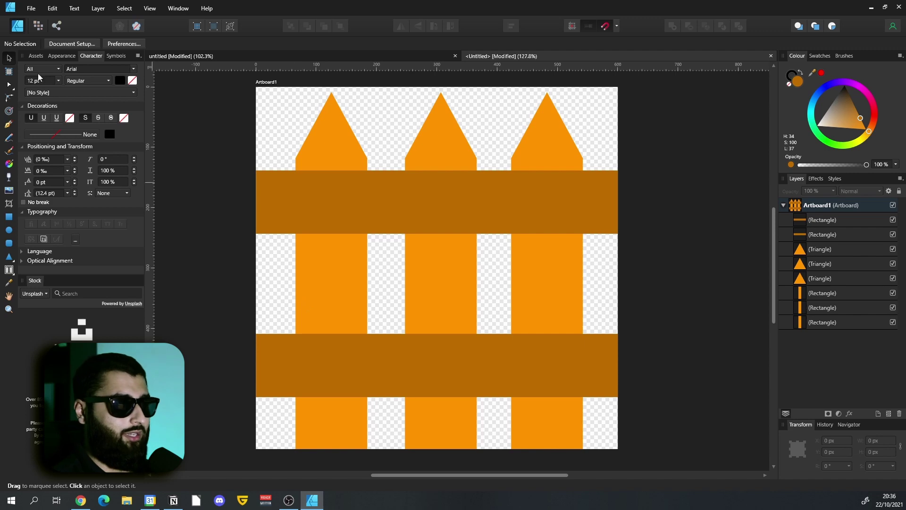
Export the fence artboard as a PNG, then return to the house-and-field scene document.
{"action": "left_click", "coordinate": [31, 9]}
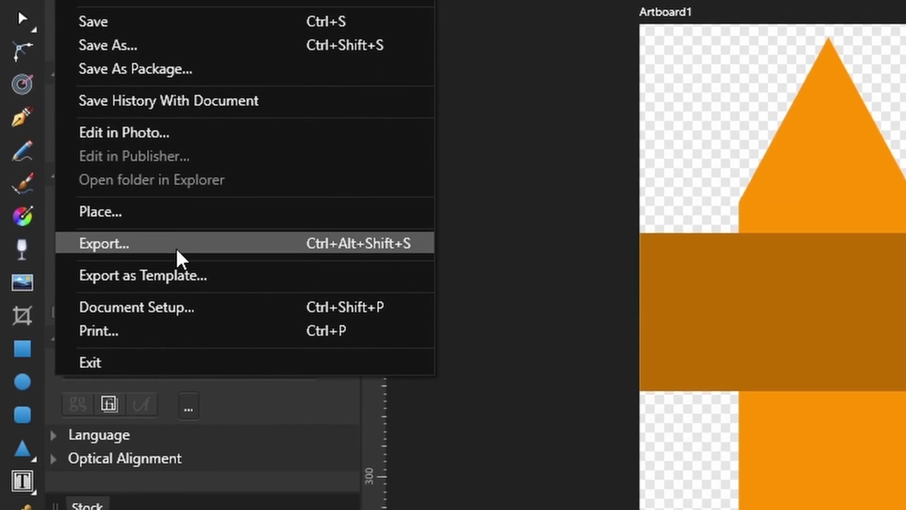
{"action": "left_click", "coordinate": [177, 249]}
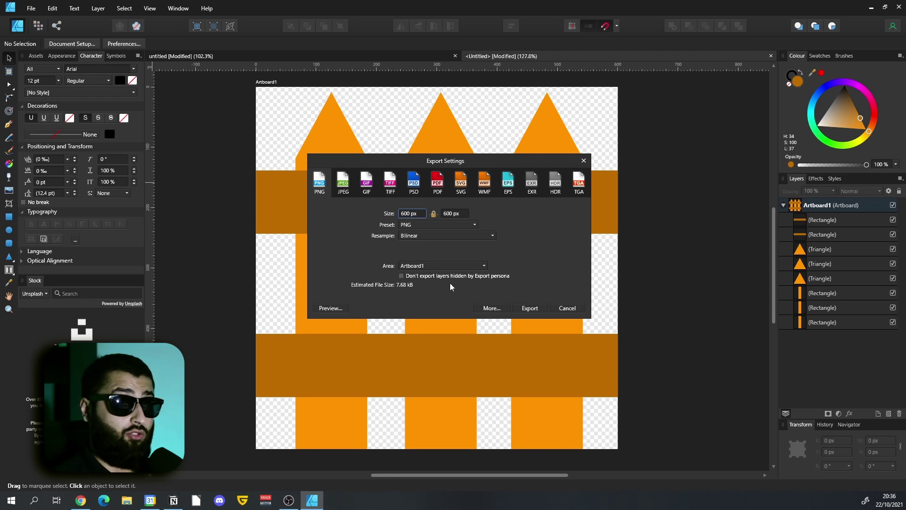
{"action": "left_click", "coordinate": [533, 308]}
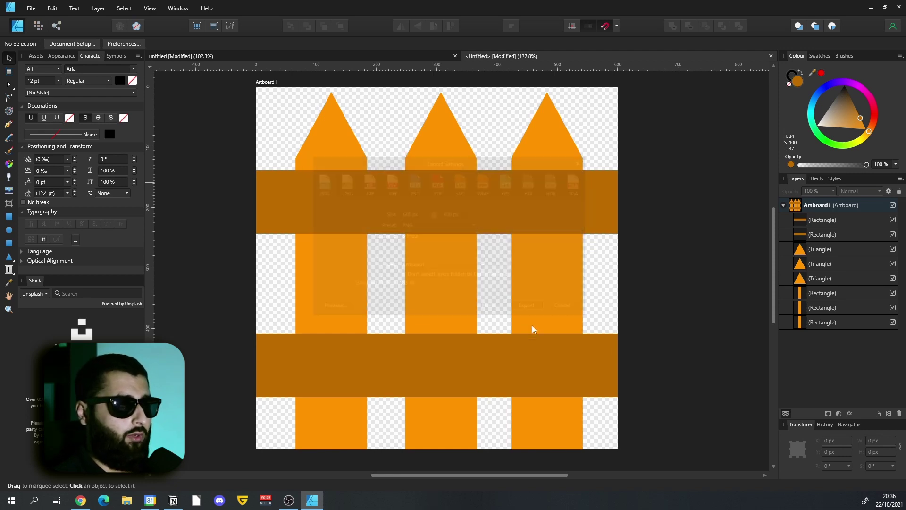
{"action": "key", "text": "Return"}
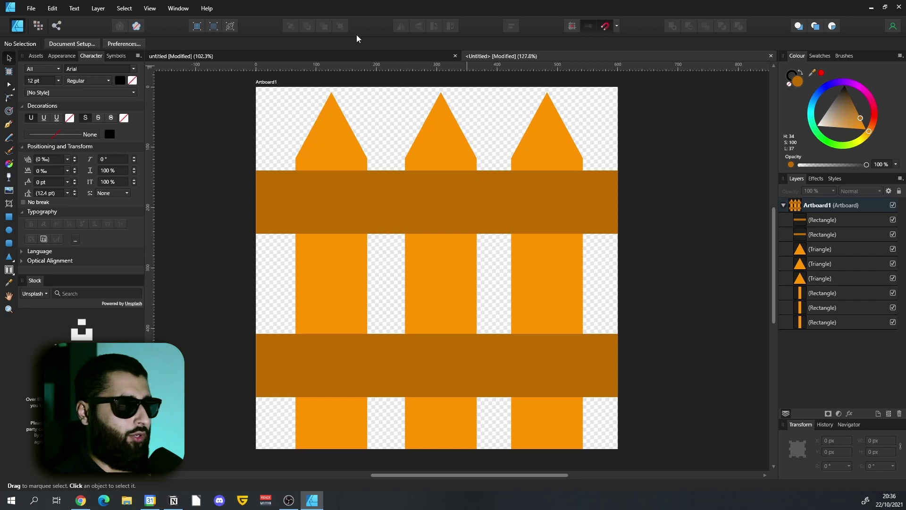
{"action": "left_click", "coordinate": [263, 56]}
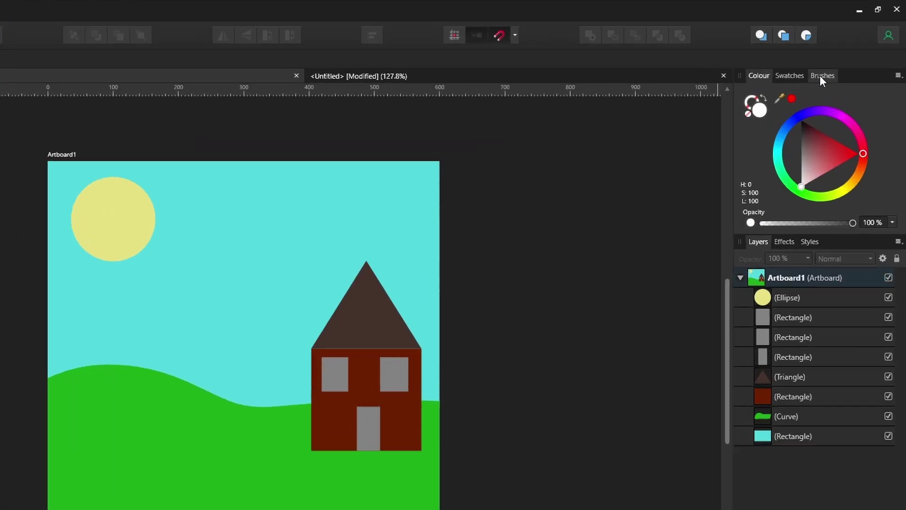
Make a New Textured Image Brush from the Desktop's Untitled.png fence image.
{"action": "left_click", "coordinate": [821, 77]}
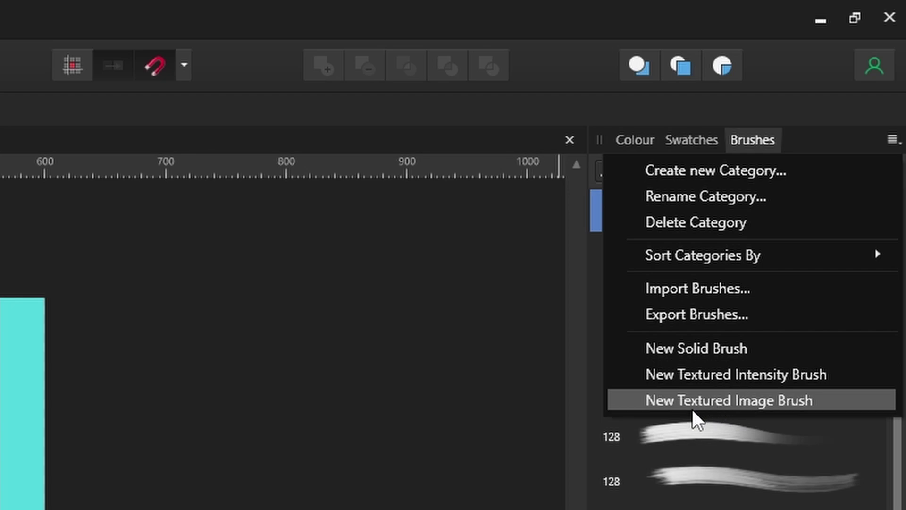
{"action": "left_click", "coordinate": [719, 404]}
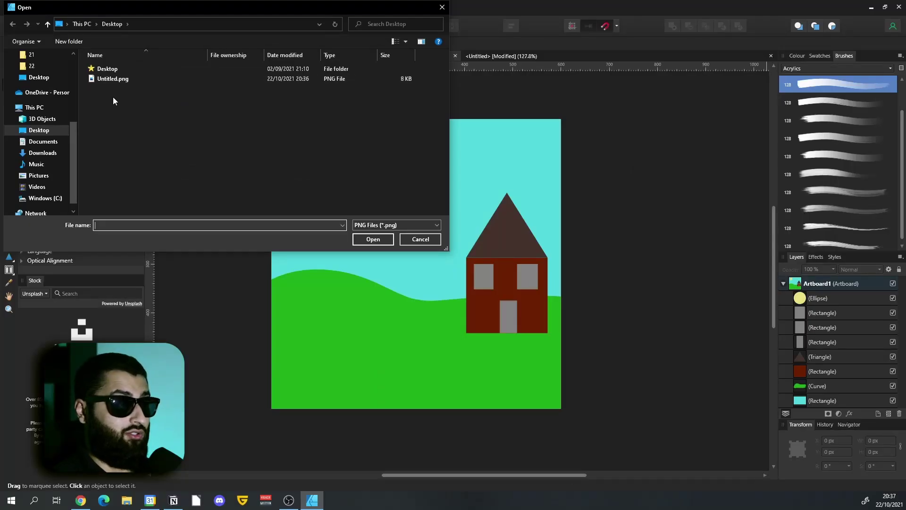
{"action": "left_click", "coordinate": [109, 79]}
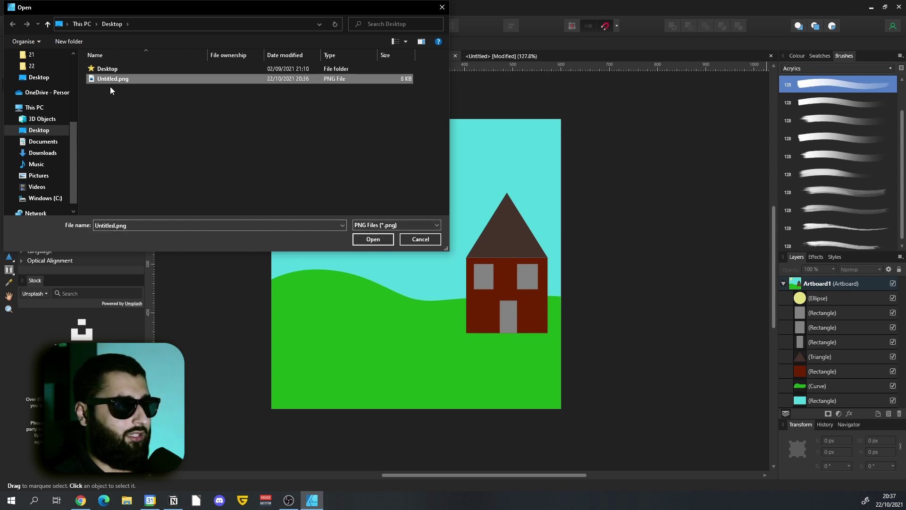
{"action": "left_click", "coordinate": [373, 239]}
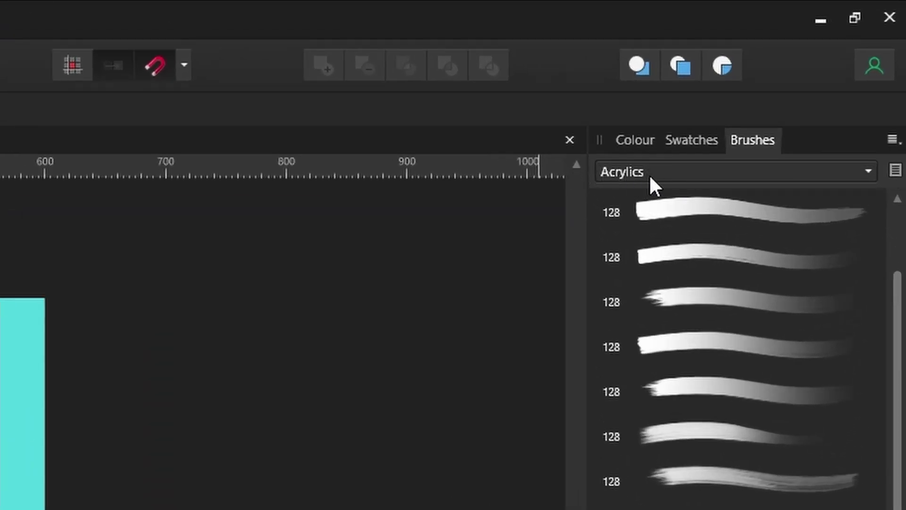
Select the new 64 px orange fence brush at the end of the Acrylics category.
{"action": "left_click", "coordinate": [654, 180]}
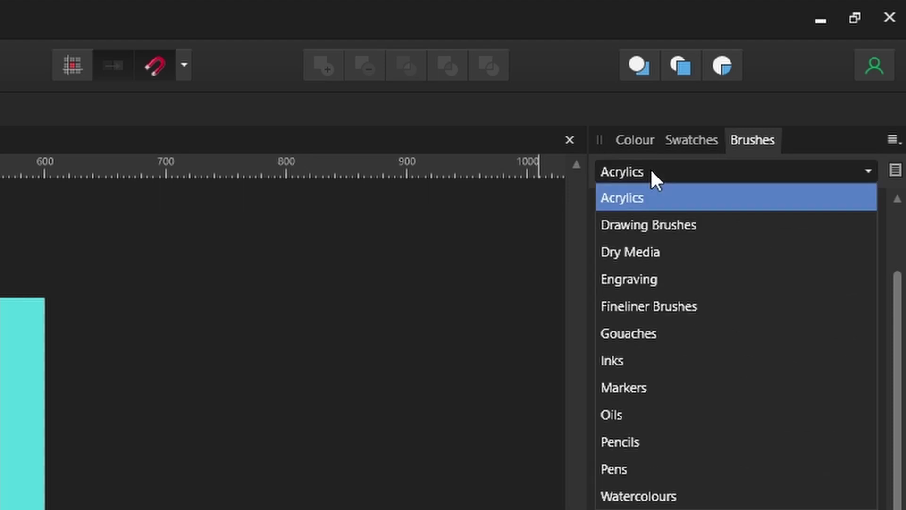
{"action": "left_click", "coordinate": [638, 197]}
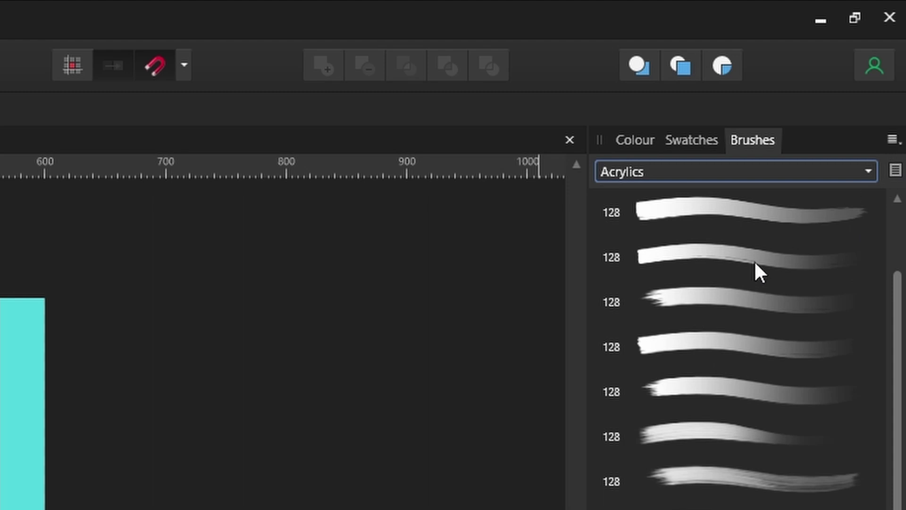
{"action": "scroll", "coordinate": [756, 271], "scroll_direction": "down", "scroll_amount": 2}
{"action": "left_click", "coordinate": [734, 418]}
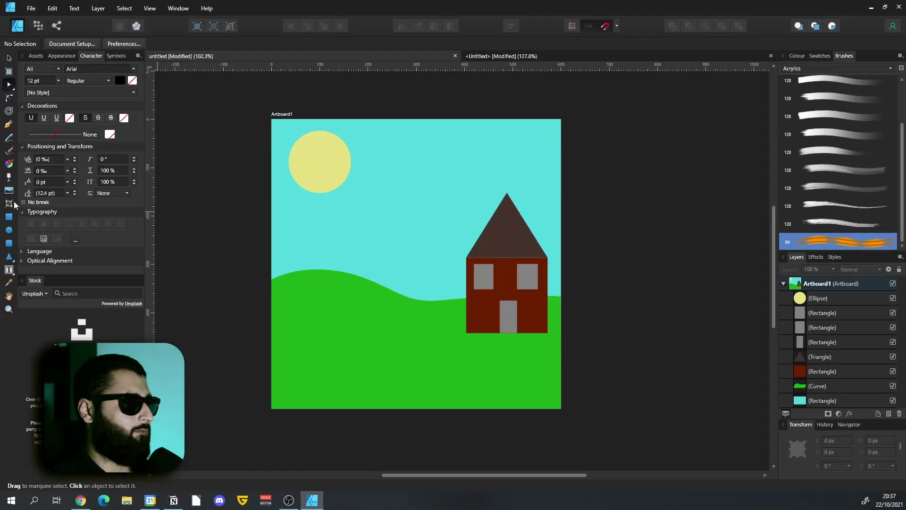
Paint a test fence stroke with the Vector Brush Tool, then undo it.
{"action": "left_click", "coordinate": [9, 151]}
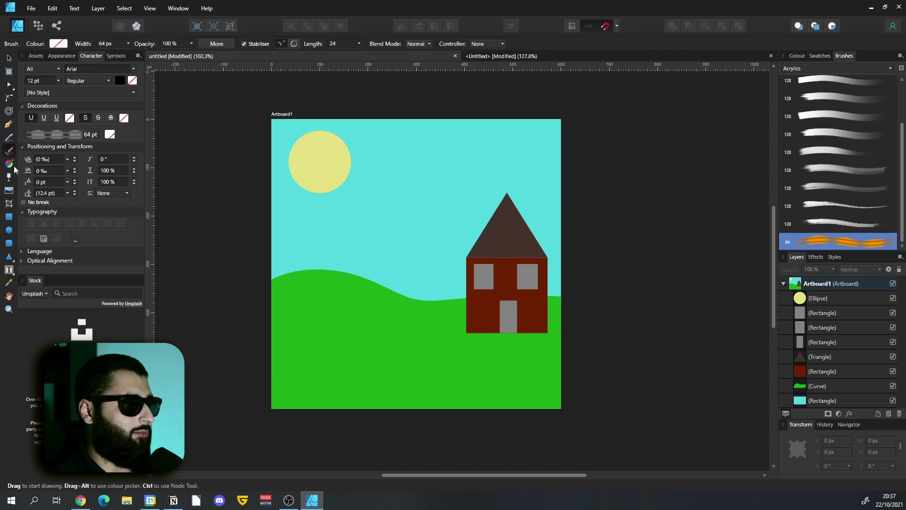
{"action": "mouse_move", "coordinate": [277, 258]}
{"action": "left_mouse_down"}
{"action": "mouse_move", "coordinate": [451, 198]}
{"action": "mouse_move", "coordinate": [529, 150]}
{"action": "mouse_move", "coordinate": [519, 248]}
{"action": "mouse_move", "coordinate": [538, 384]}
{"action": "mouse_move", "coordinate": [364, 360]}
{"action": "left_mouse_up"}
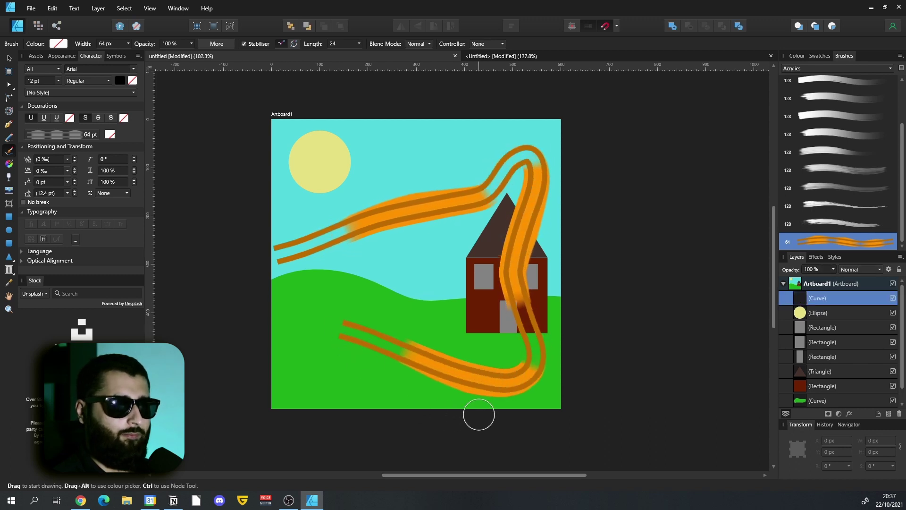
{"action": "key", "text": "ctrl+z"}
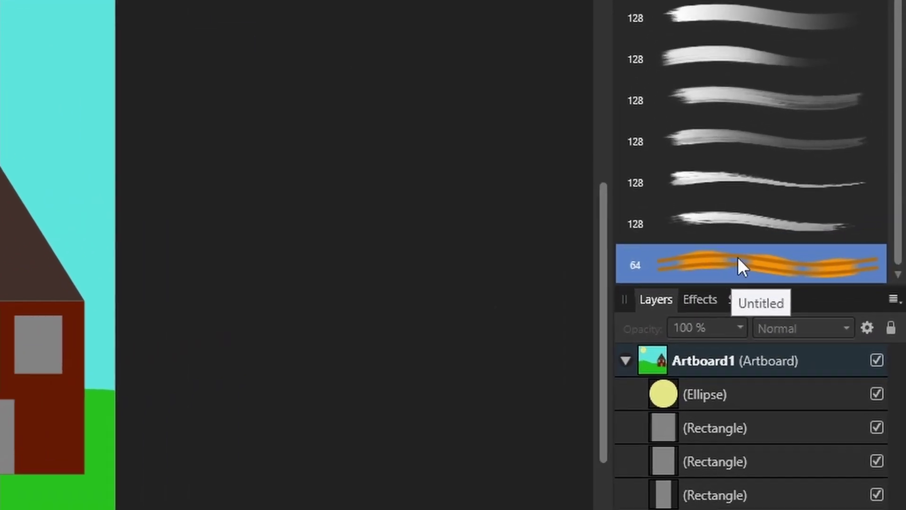
Edit the fence brush to repeat its image along the stroke and set width to 54.2 px.
{"action": "right_click", "coordinate": [827, 242]}
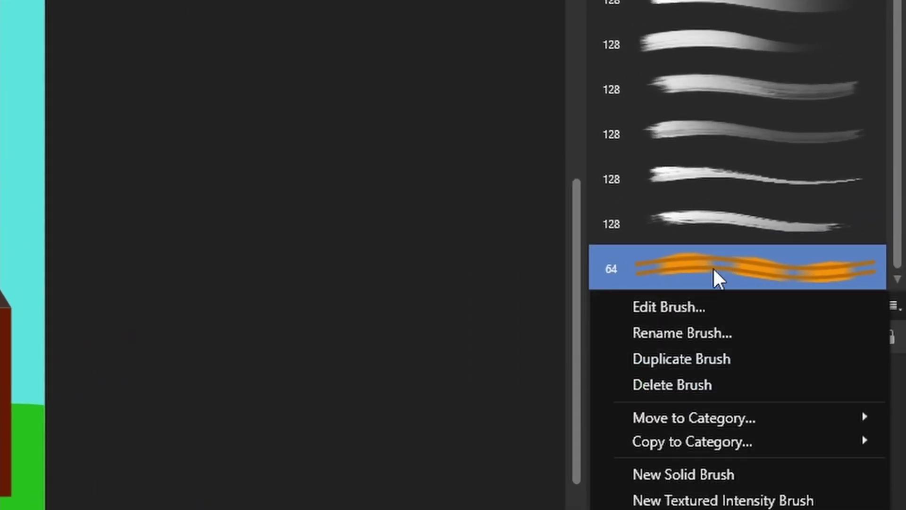
{"action": "left_click", "coordinate": [682, 312]}
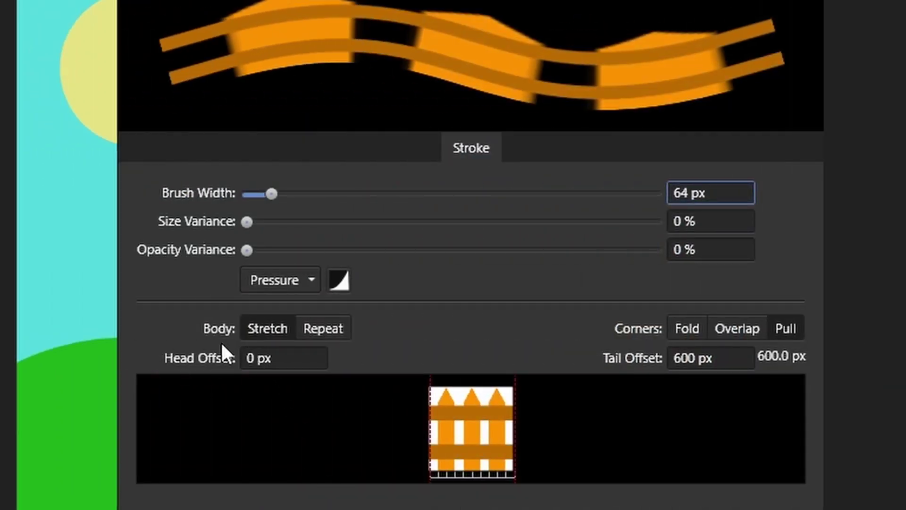
{"action": "left_click", "coordinate": [323, 329]}
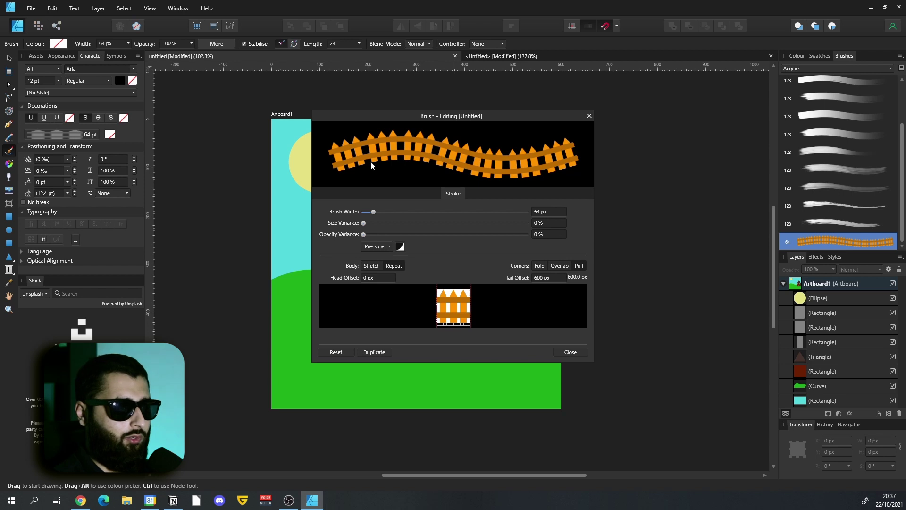
{"action": "mouse_move", "coordinate": [375, 216]}
{"action": "left_mouse_down"}
{"action": "mouse_move", "coordinate": [386, 216]}
{"action": "mouse_move", "coordinate": [367, 216]}
{"action": "mouse_move", "coordinate": [379, 216]}
{"action": "left_mouse_up"}
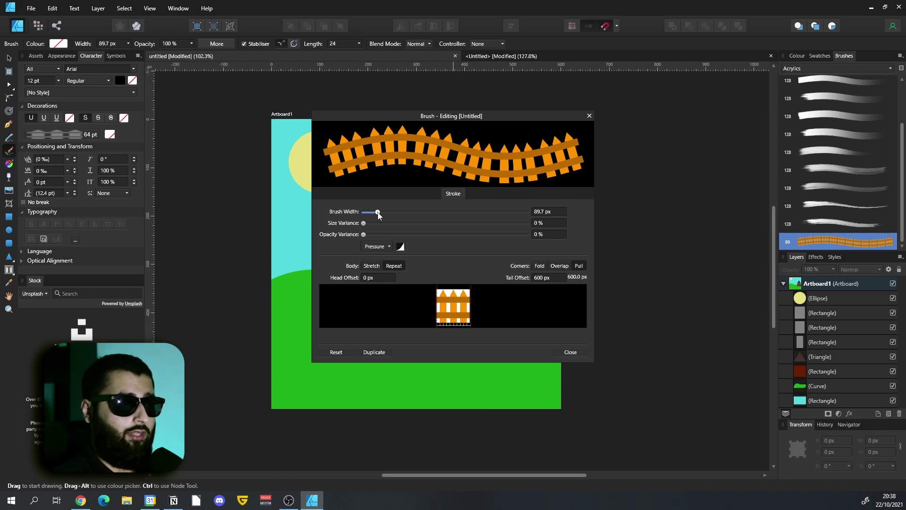
{"action": "mouse_move", "coordinate": [379, 215]}
{"action": "left_mouse_down"}
{"action": "mouse_move", "coordinate": [371, 215]}
{"action": "mouse_move", "coordinate": [444, 219]}
{"action": "mouse_move", "coordinate": [372, 212]}
{"action": "left_mouse_up"}
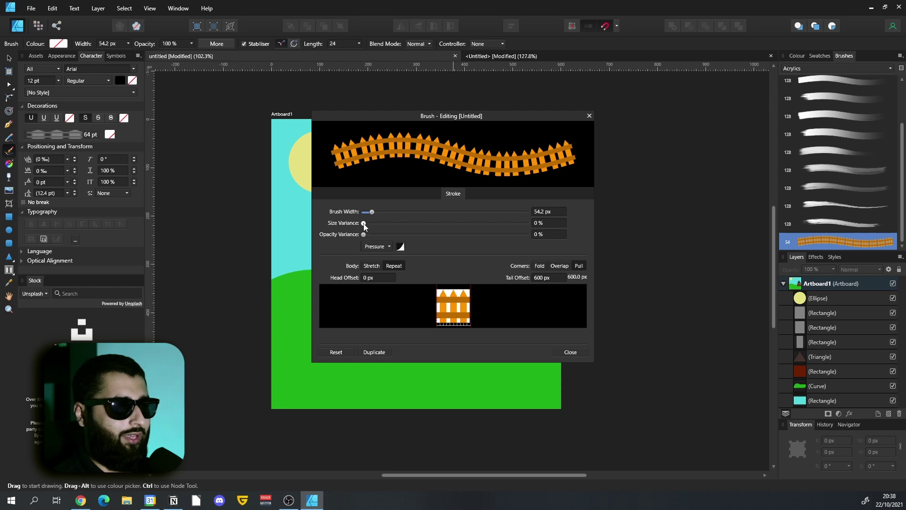
Try size variance with the Pressure controller up to 49%, then reset it to 0%.
{"action": "left_click_drag", "start_coordinate": [365, 224], "coordinate": [423, 226]}
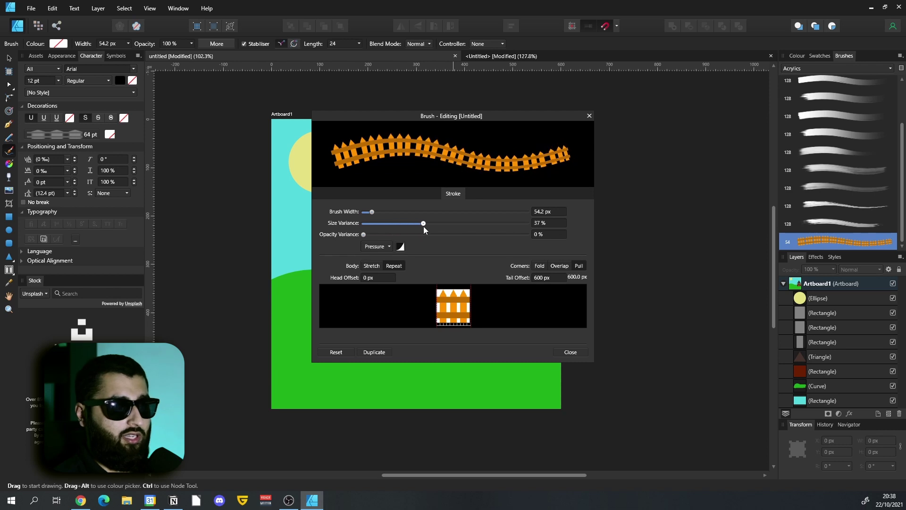
{"action": "left_click", "coordinate": [375, 246]}
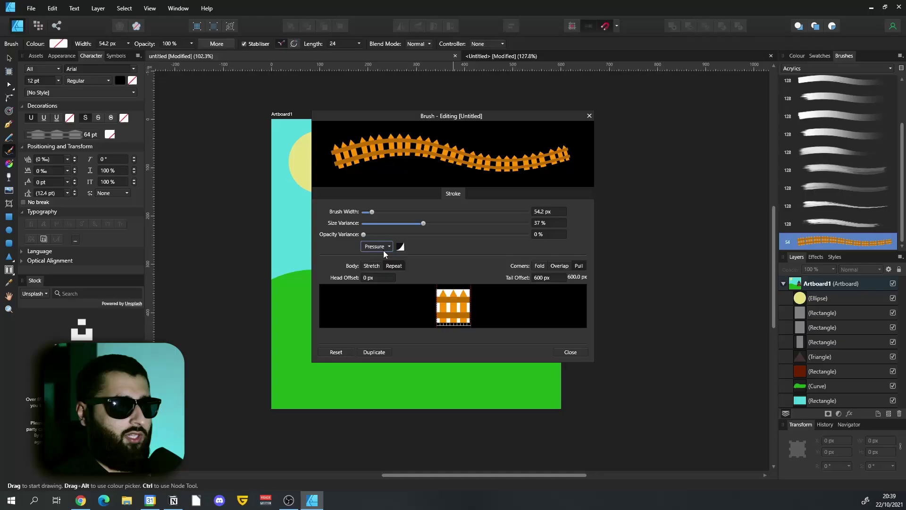
{"action": "left_click_drag", "start_coordinate": [425, 226], "coordinate": [444, 225]}
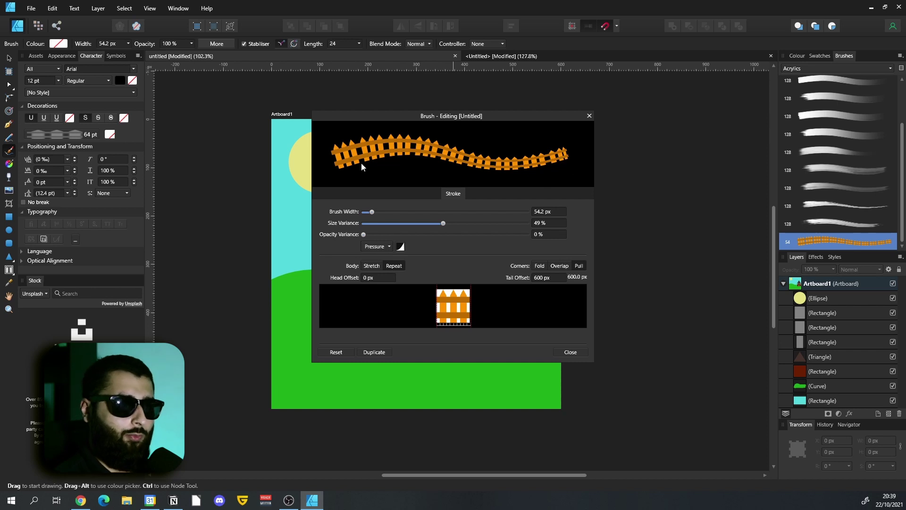
{"action": "left_click_drag", "start_coordinate": [446, 225], "coordinate": [269, 234]}
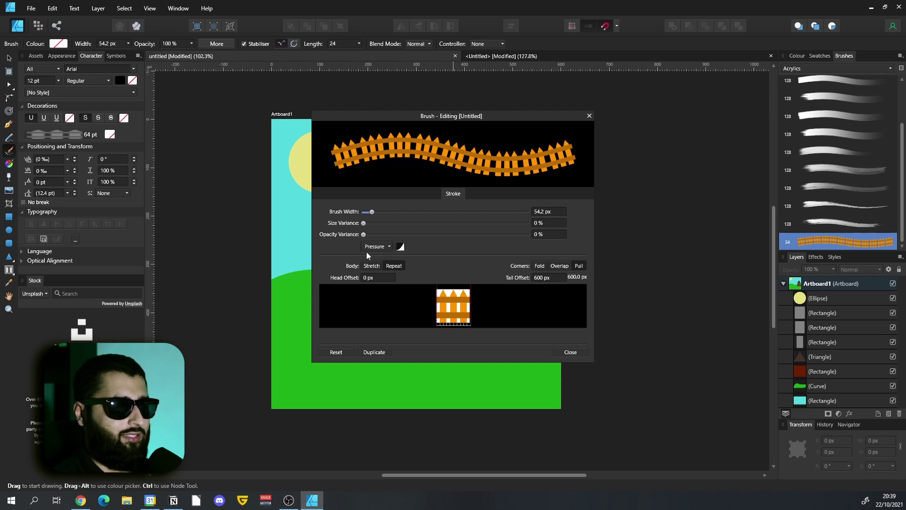
Try opacity variance, leave it at 0%, and close the brush editor.
{"action": "left_click_drag", "start_coordinate": [364, 234], "coordinate": [466, 235]}
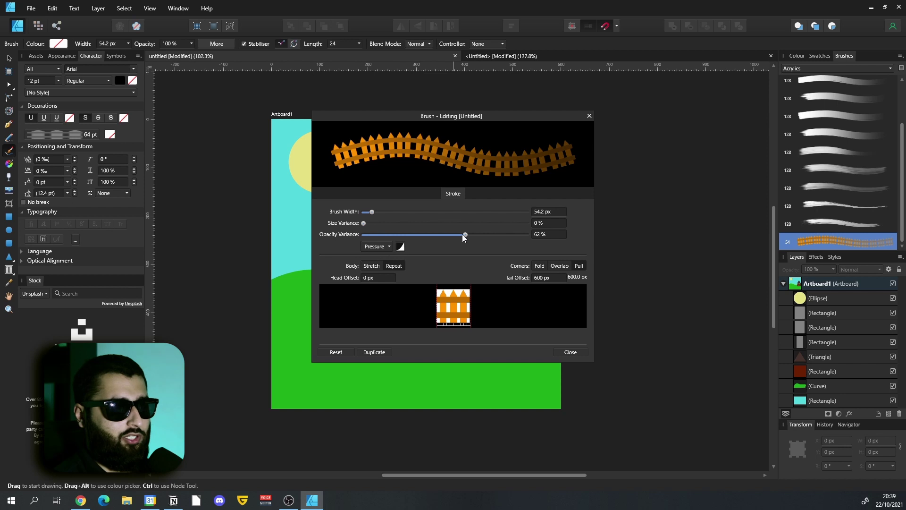
{"action": "mouse_move", "coordinate": [466, 235]}
{"action": "left_mouse_down"}
{"action": "mouse_move", "coordinate": [524, 237]}
{"action": "mouse_move", "coordinate": [337, 235]}
{"action": "left_mouse_up"}
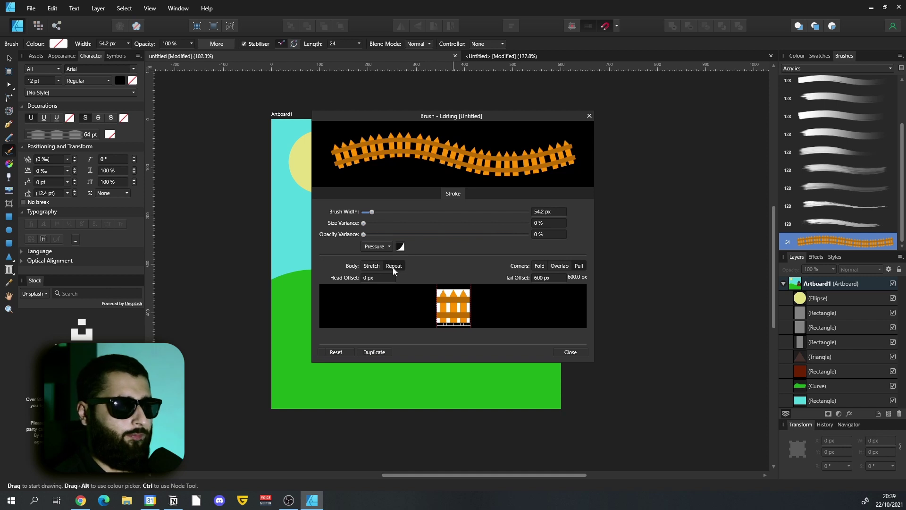
{"action": "left_click", "coordinate": [570, 352]}
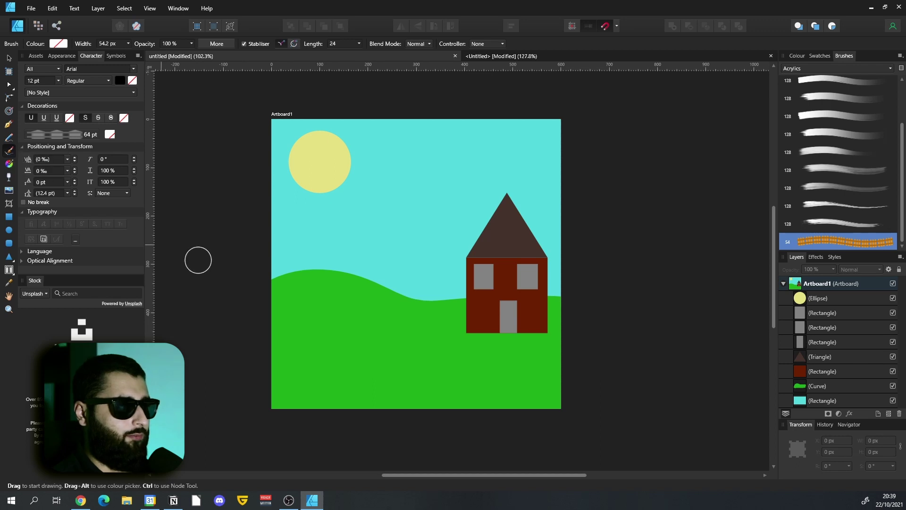
Paint a fence stroke from the hill to the house and a wavy one along the lower field.
{"action": "mouse_move", "coordinate": [273, 286]}
{"action": "left_mouse_down"}
{"action": "mouse_move", "coordinate": [471, 329]}
{"action": "mouse_move", "coordinate": [571, 323]}
{"action": "left_mouse_up"}
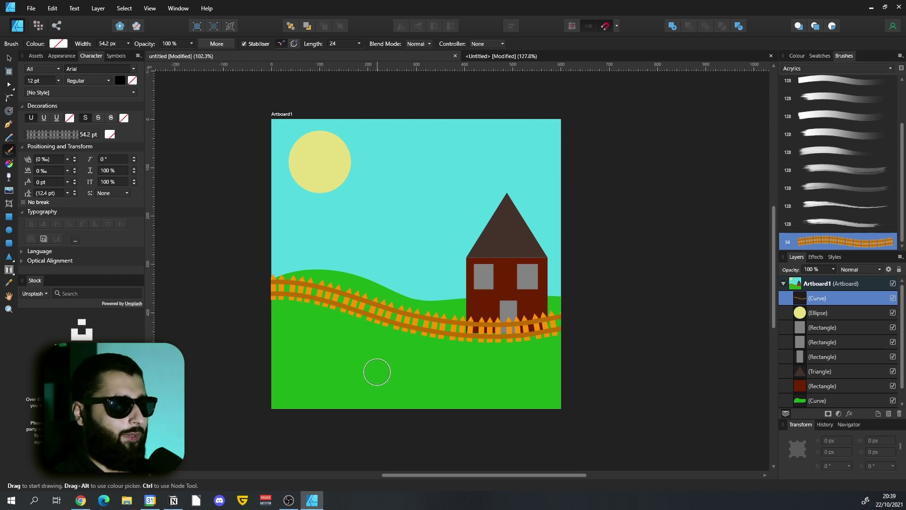
{"action": "scroll", "coordinate": [377, 371], "scroll_direction": "up", "scroll_amount": 3}
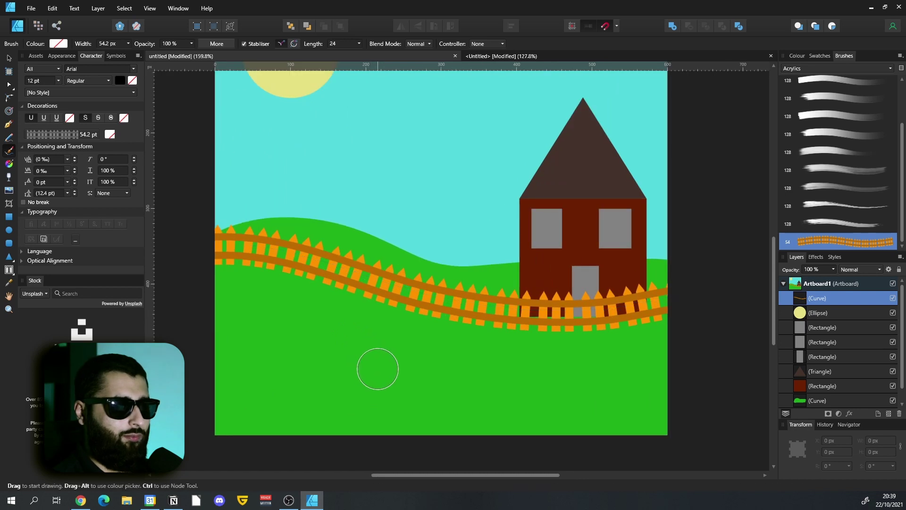
{"action": "scroll", "coordinate": [377, 368], "scroll_direction": "down", "scroll_amount": 2}
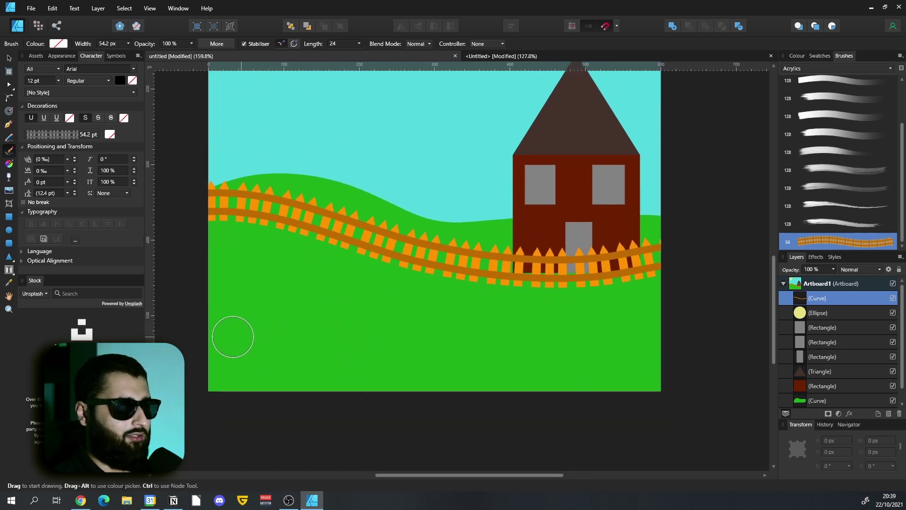
{"action": "mouse_move", "coordinate": [198, 344]}
{"action": "left_mouse_down"}
{"action": "mouse_move", "coordinate": [230, 314]}
{"action": "mouse_move", "coordinate": [279, 317]}
{"action": "mouse_move", "coordinate": [312, 370]}
{"action": "mouse_move", "coordinate": [368, 323]}
{"action": "mouse_move", "coordinate": [434, 347]}
{"action": "mouse_move", "coordinate": [507, 353]}
{"action": "mouse_move", "coordinate": [590, 325]}
{"action": "mouse_move", "coordinate": [633, 361]}
{"action": "mouse_move", "coordinate": [665, 351]}
{"action": "left_mouse_up"}
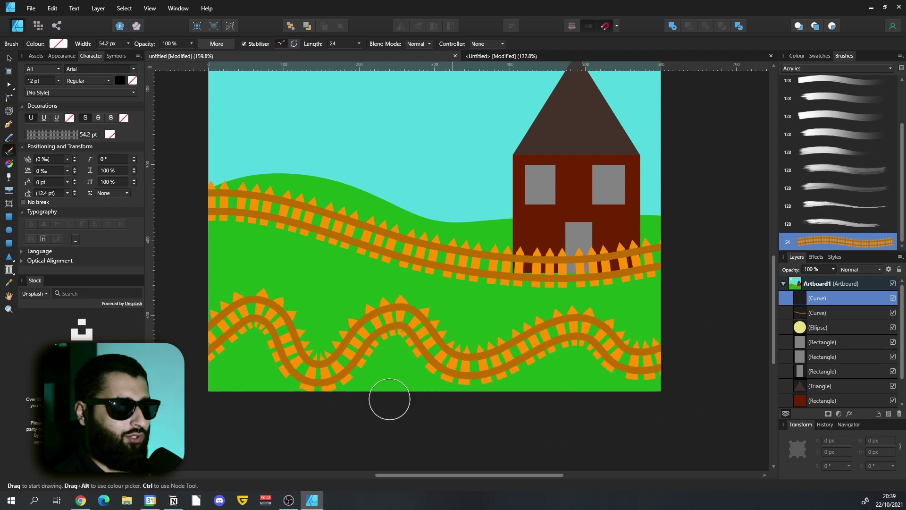
Select the wavy lower fence curve and delete it.
{"action": "scroll", "coordinate": [224, 353], "scroll_direction": "up", "scroll_amount": 5}
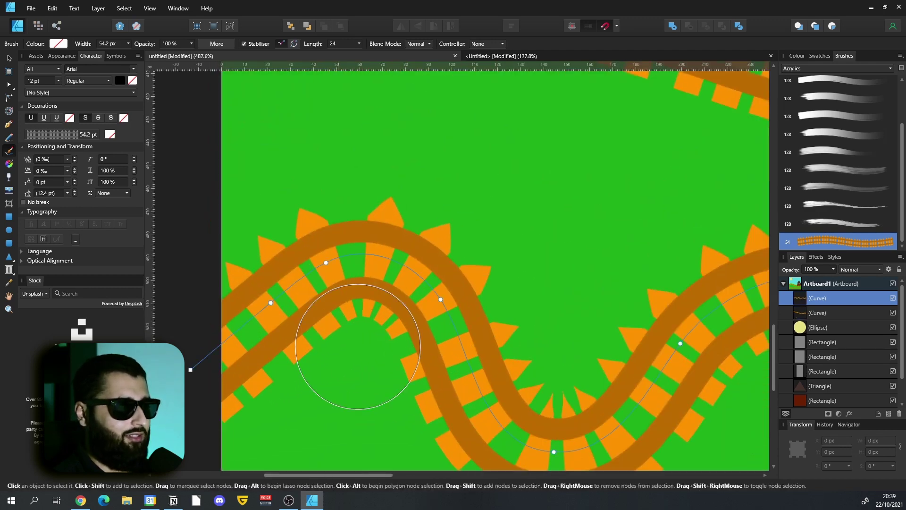
{"action": "left_click", "coordinate": [9, 58]}
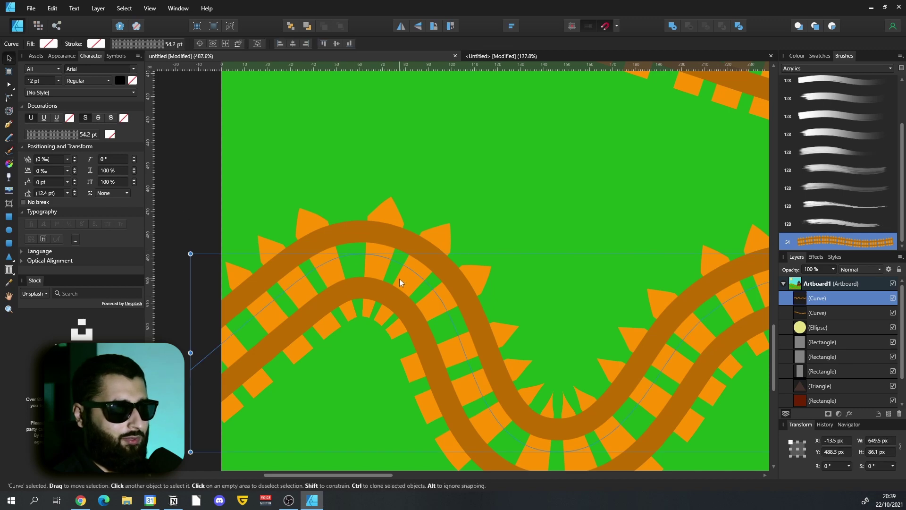
{"action": "scroll", "coordinate": [399, 324], "scroll_direction": "right", "scroll_amount": 4}
{"action": "scroll", "coordinate": [337, 287], "scroll_direction": "down", "scroll_amount": 2}
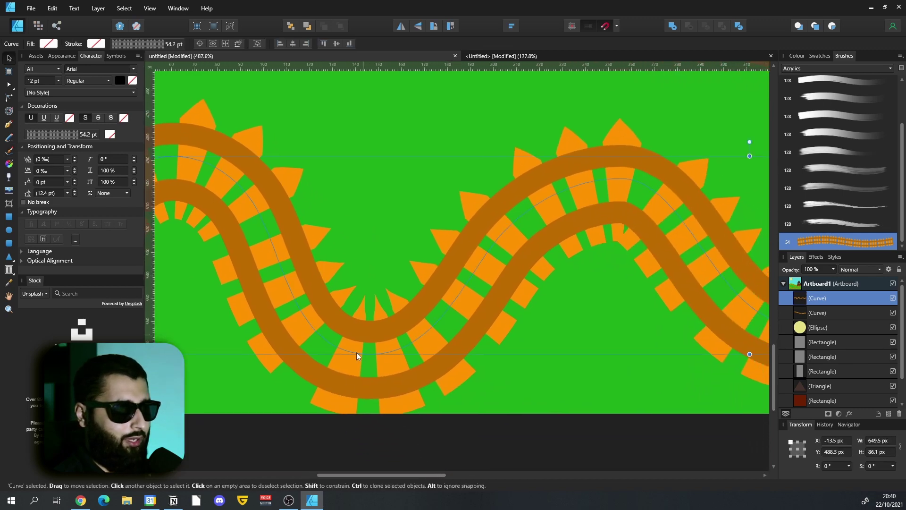
{"action": "scroll", "coordinate": [384, 281], "scroll_direction": "down", "scroll_amount": 6}
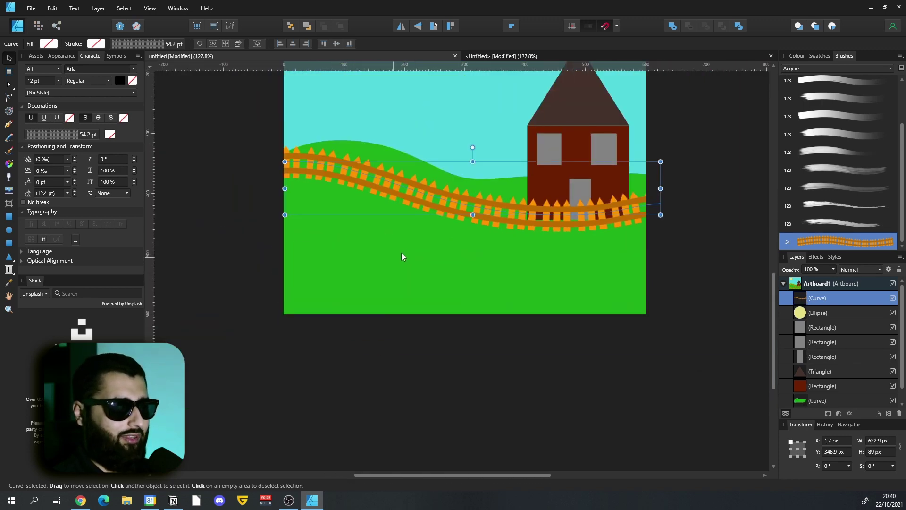
{"action": "left_click_drag", "start_coordinate": [402, 253], "coordinate": [330, 294]}
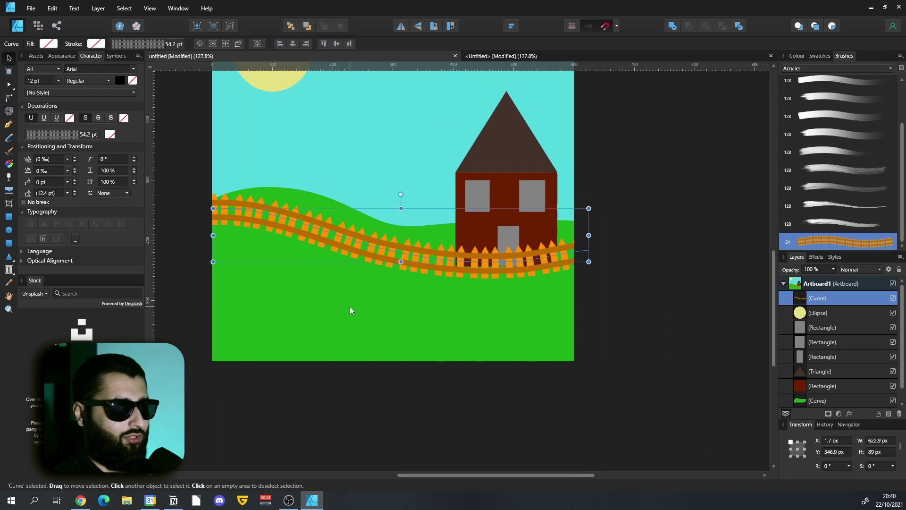
{"action": "scroll", "coordinate": [308, 251], "scroll_direction": "up", "scroll_amount": 5}
Drag the upper fence's nodes into a smoother curve following the hill in front of the house.
{"action": "left_click", "coordinate": [9, 84]}
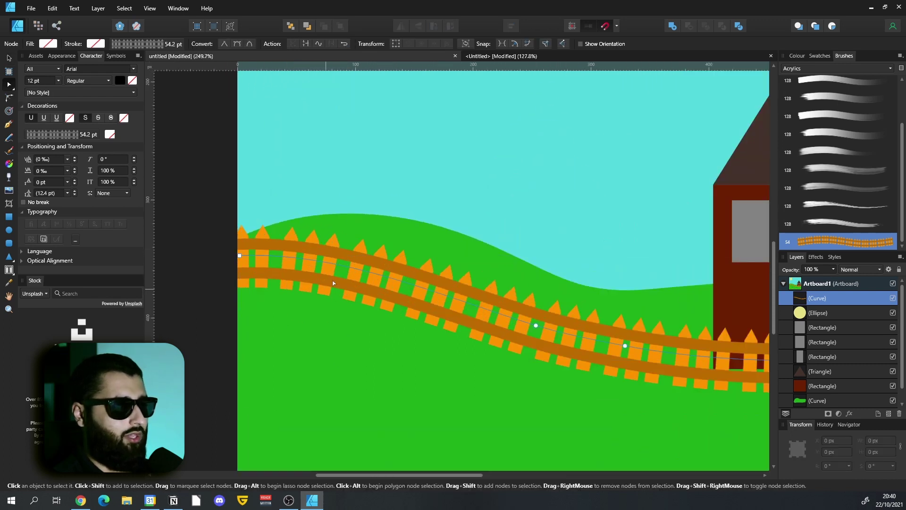
{"action": "left_click_drag", "start_coordinate": [536, 325], "coordinate": [541, 316]}
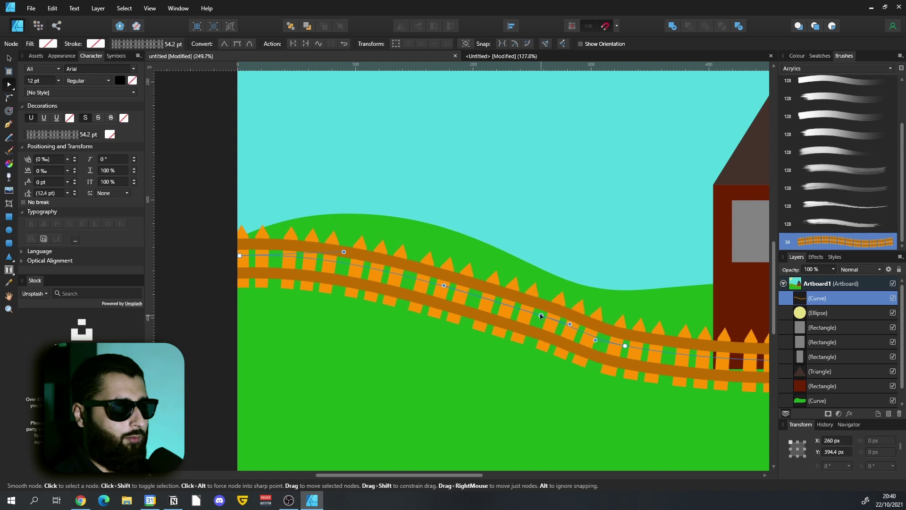
{"action": "left_click", "coordinate": [625, 346]}
{"action": "left_click", "coordinate": [542, 316]}
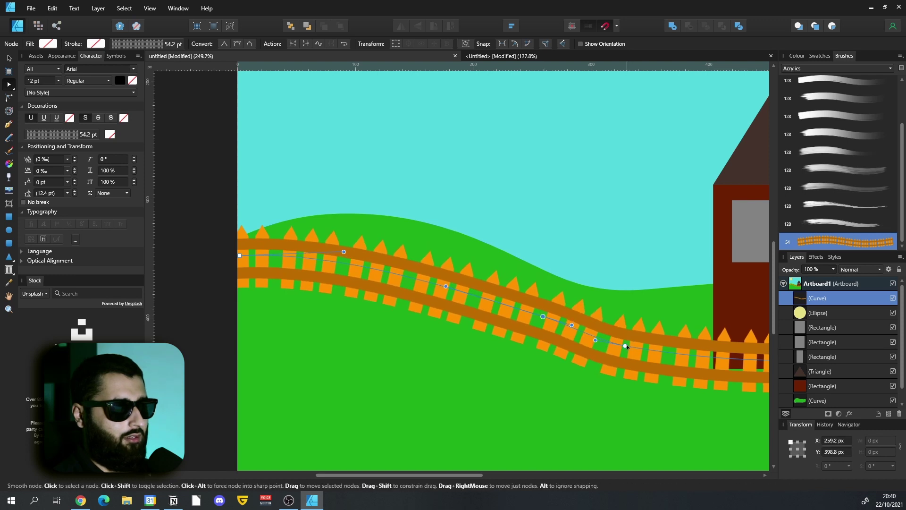
{"action": "left_click_drag", "start_coordinate": [630, 369], "coordinate": [381, 323]}
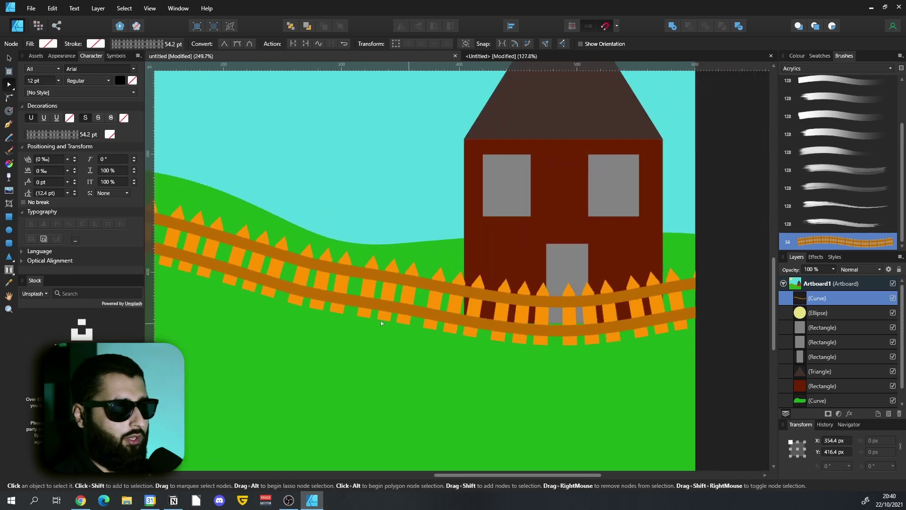
{"action": "scroll", "coordinate": [358, 313], "scroll_direction": "down", "scroll_amount": 2}
{"action": "left_click", "coordinate": [199, 288]}
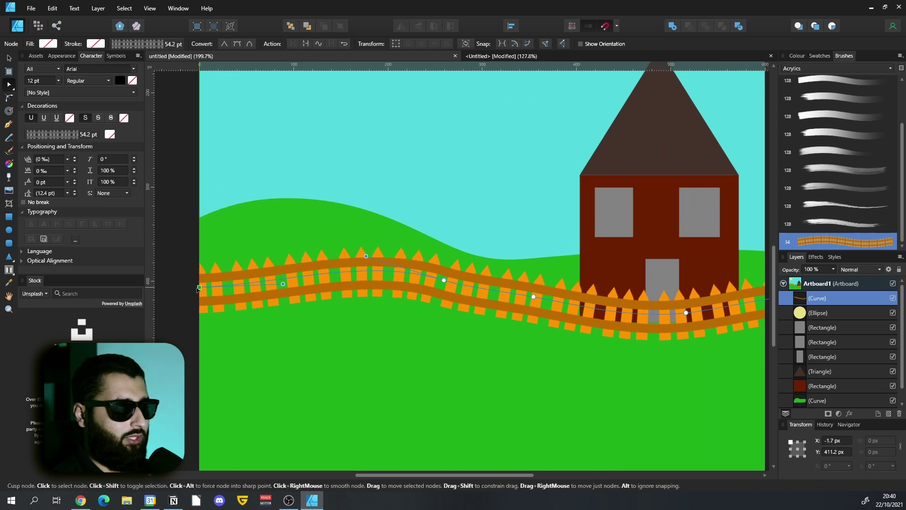
{"action": "left_click", "coordinate": [452, 357]}
{"action": "scroll", "coordinate": [452, 356], "scroll_direction": "down", "scroll_amount": 3}
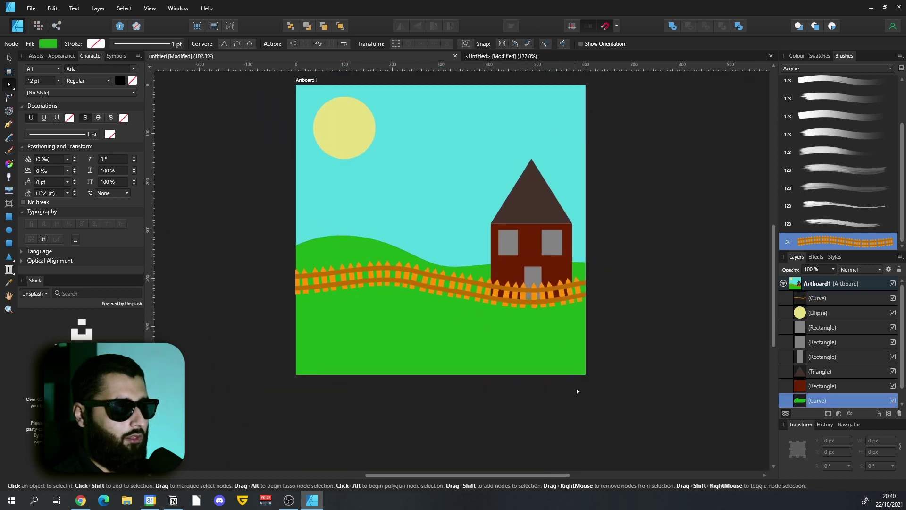
{"action": "left_click", "coordinate": [566, 415]}
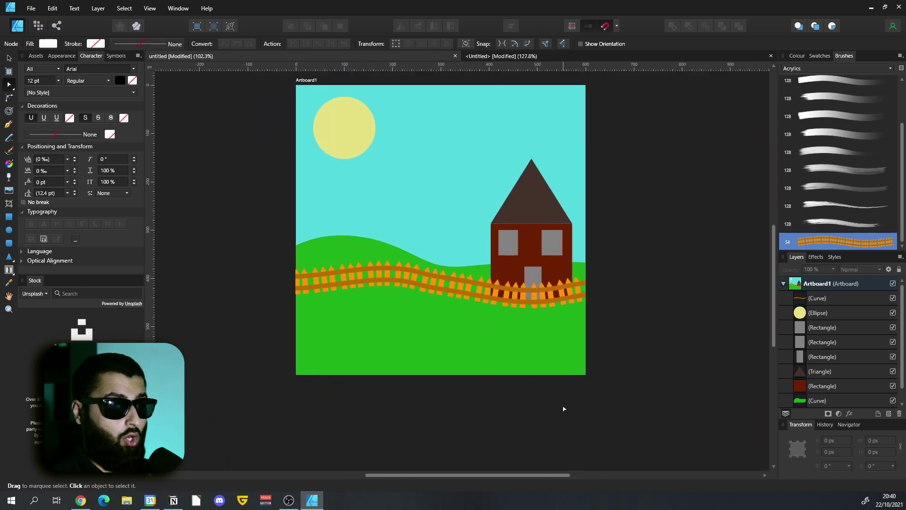
{"action": "left_click", "coordinate": [8, 129]}
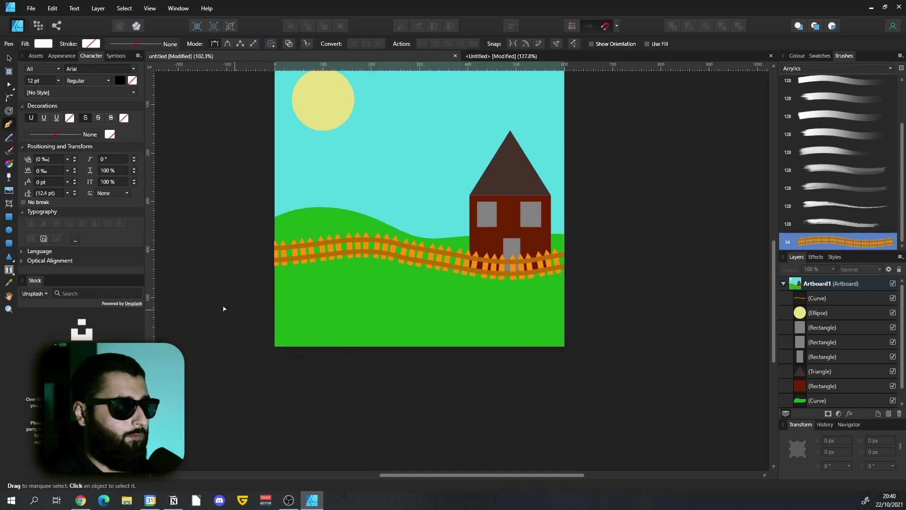
Draw a new four-node wavy path across the lower field, past the right edge.
{"action": "scroll", "coordinate": [259, 318], "scroll_direction": "up", "scroll_amount": 2}
{"action": "left_click", "coordinate": [360, 298]}
{"action": "left_click", "coordinate": [503, 304]}
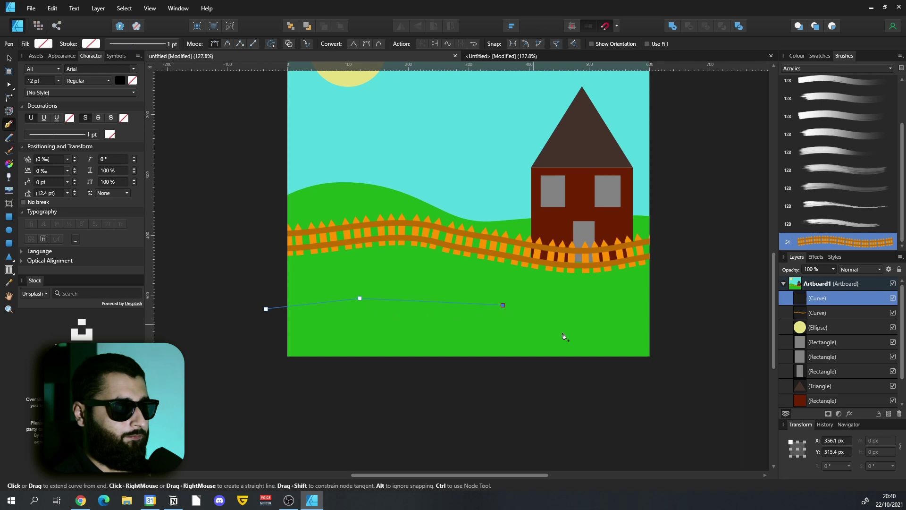
{"action": "left_click", "coordinate": [617, 322]}
{"action": "left_click", "coordinate": [703, 340]}
{"action": "left_click_drag", "start_coordinate": [649, 378], "coordinate": [592, 397]}
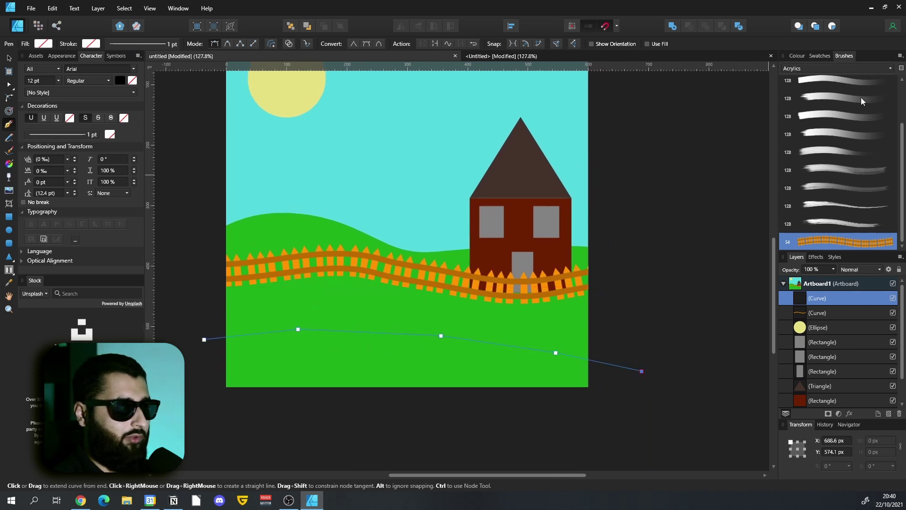
Apply the fence brush to the new curve, deselect it, then undo it back to a bare outline.
{"action": "left_click", "coordinate": [828, 243]}
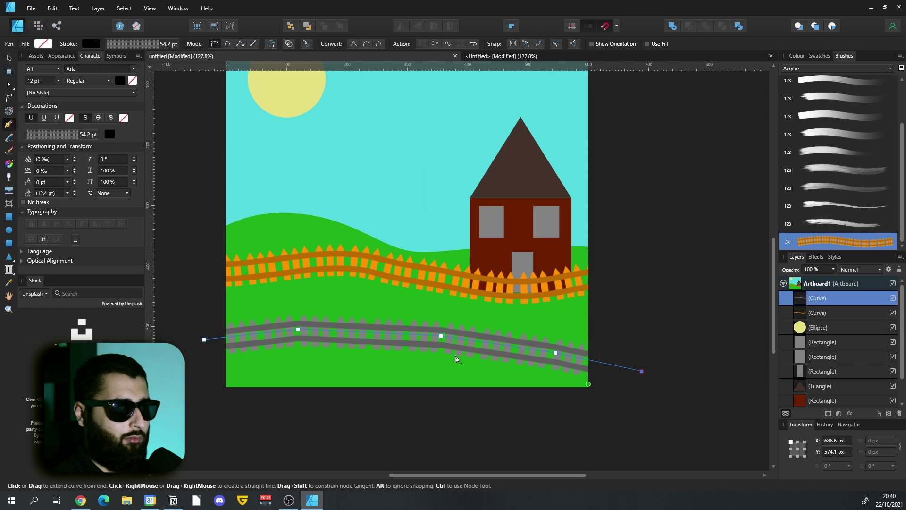
{"action": "left_click", "coordinate": [8, 58]}
{"action": "left_click", "coordinate": [625, 279]}
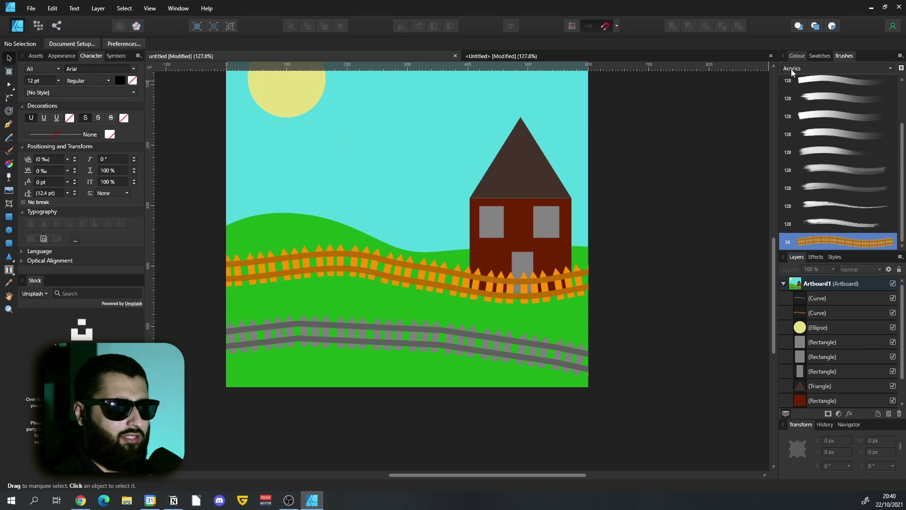
{"action": "scroll", "coordinate": [380, 341], "scroll_direction": "up", "scroll_amount": 5}
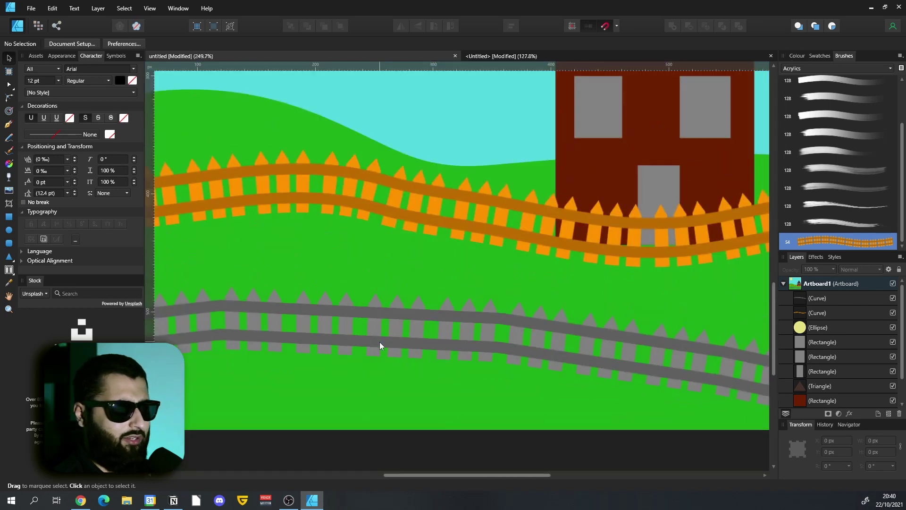
{"action": "scroll", "coordinate": [379, 342], "scroll_direction": "down", "scroll_amount": 5}
{"action": "scroll", "coordinate": [379, 342], "scroll_direction": "up", "scroll_amount": 2}
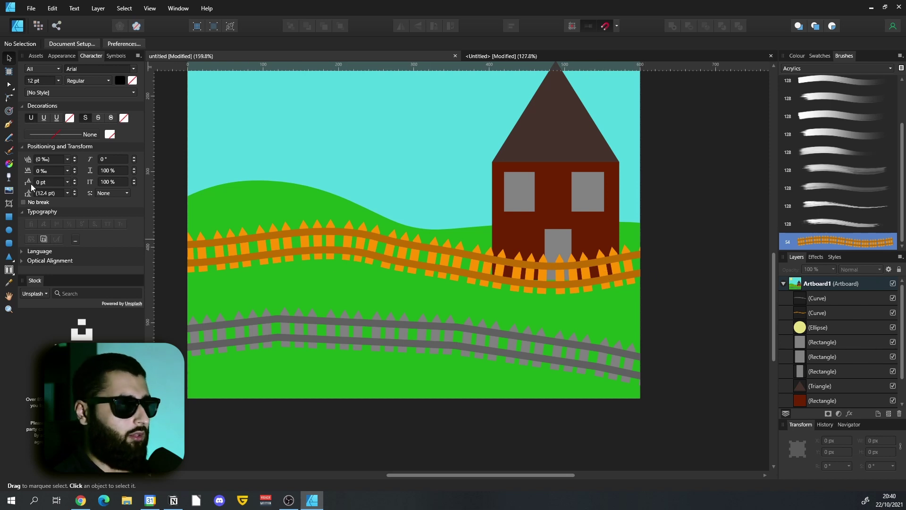
{"action": "key", "text": "ctrl+z"}
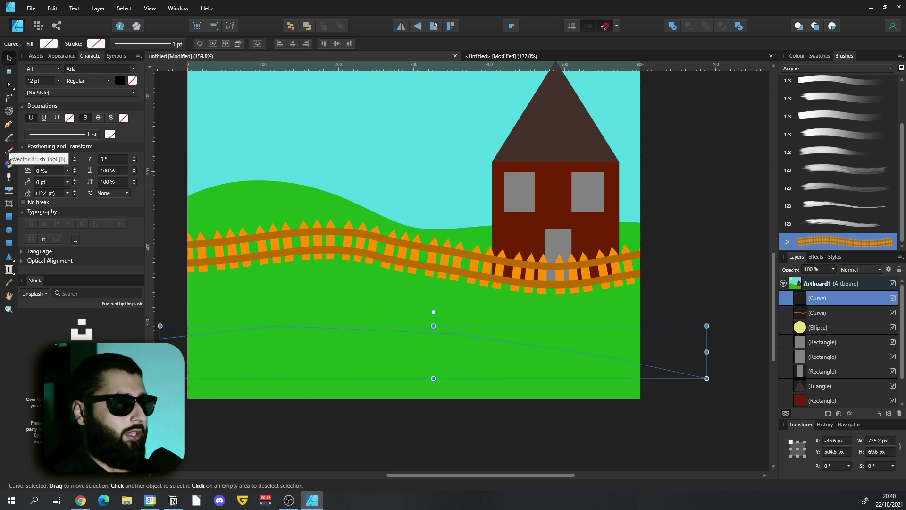
Paint a straight orange fence with the Vector Brush along the bottom of the field.
{"action": "left_click", "coordinate": [9, 151]}
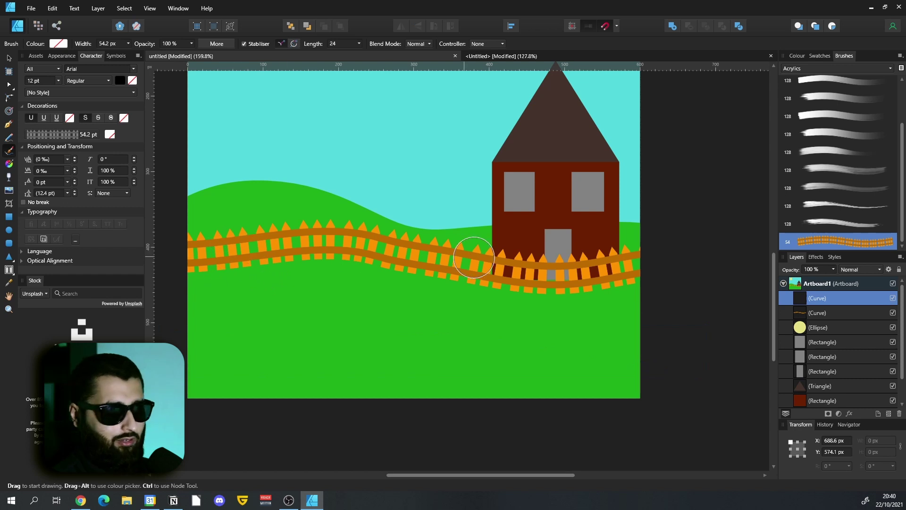
{"action": "scroll", "coordinate": [304, 283], "scroll_direction": "down", "scroll_amount": 2}
{"action": "scroll", "coordinate": [303, 283], "scroll_direction": "left", "scroll_amount": 2}
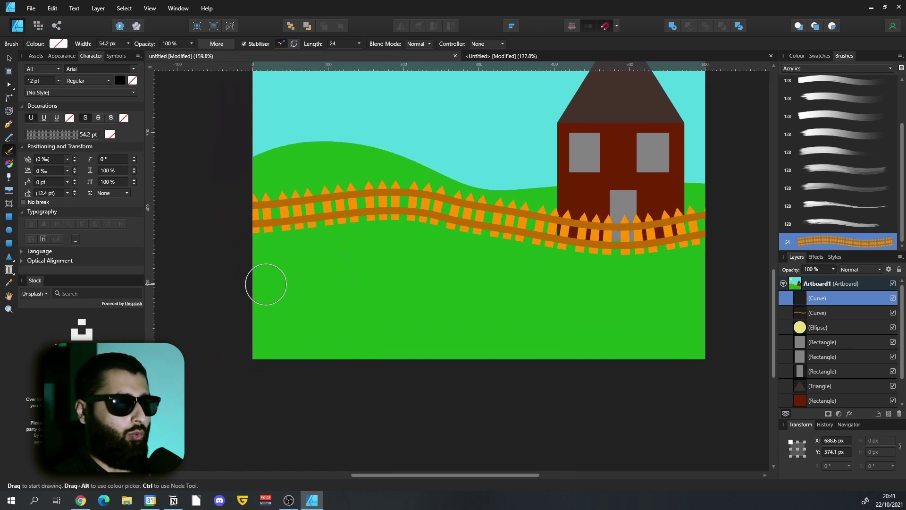
{"action": "left_click_drag", "start_coordinate": [225, 300], "coordinate": [722, 297]}
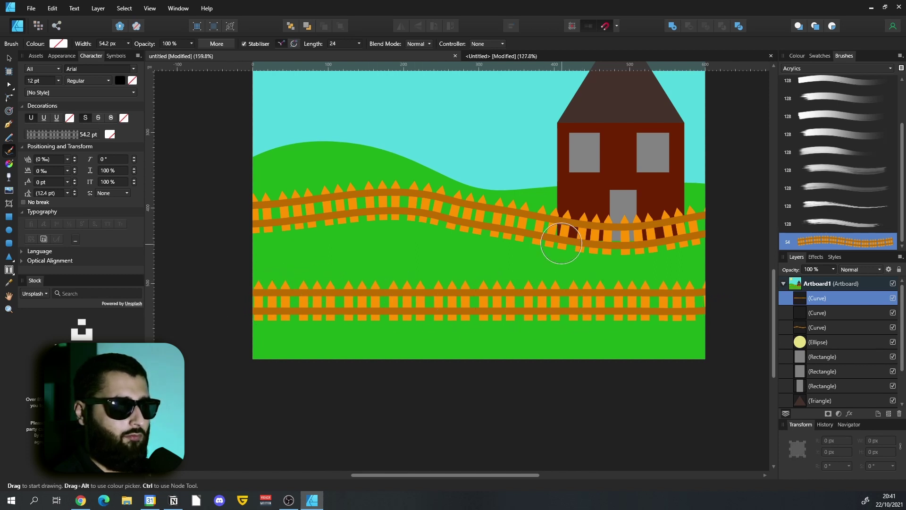
Paint a straight fence across the sky through the house roof and remove the extra stroke.
{"action": "left_click_drag", "start_coordinate": [560, 242], "coordinate": [542, 410]}
{"action": "left_click_drag", "start_coordinate": [723, 175], "coordinate": [221, 176]}
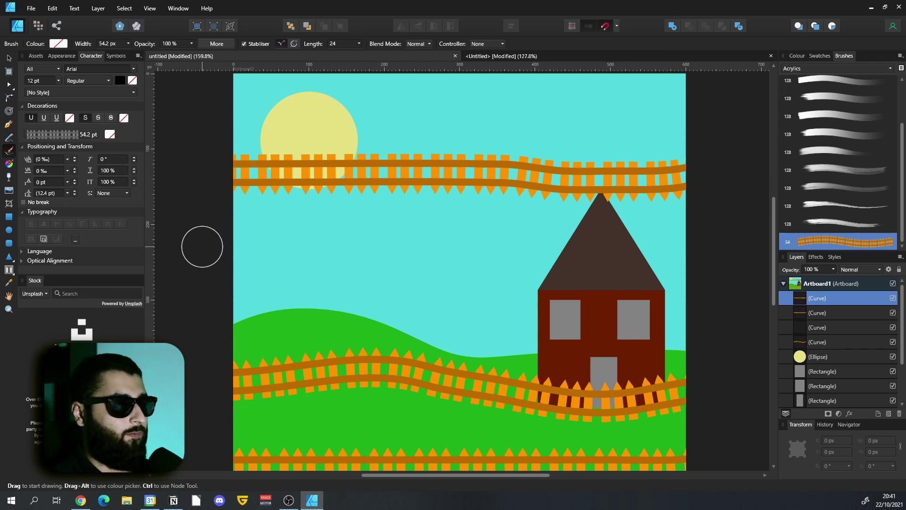
{"action": "left_click_drag", "start_coordinate": [196, 244], "coordinate": [699, 241]}
{"action": "key", "text": "v"}
{"action": "key", "text": "Delete"}
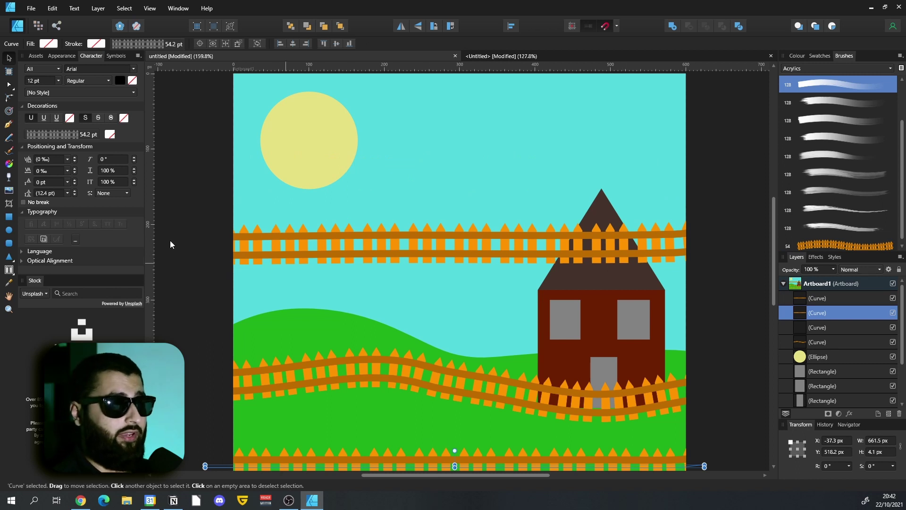
Open layer effects on the wavy fence and try an Outer Shadow, then turn it off.
{"action": "scroll", "coordinate": [330, 265], "scroll_direction": "down", "scroll_amount": 4}
{"action": "left_click", "coordinate": [377, 287]}
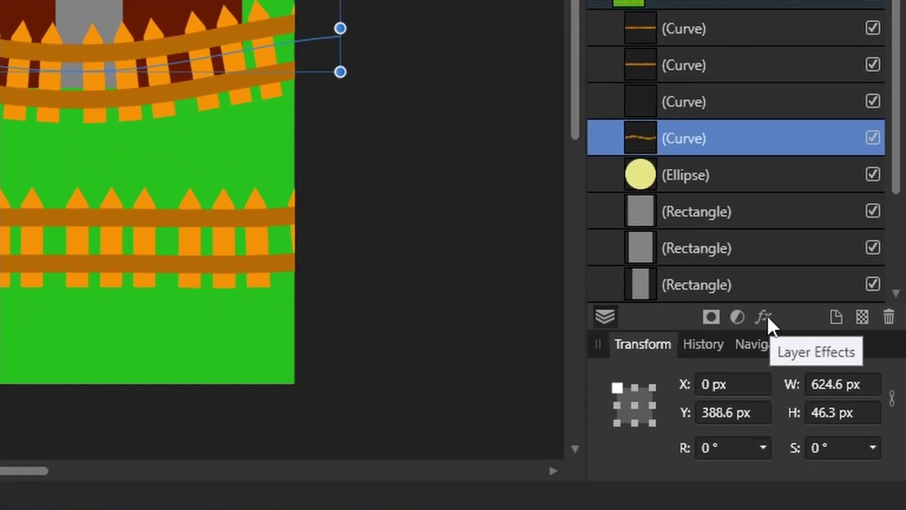
{"action": "left_click", "coordinate": [764, 316]}
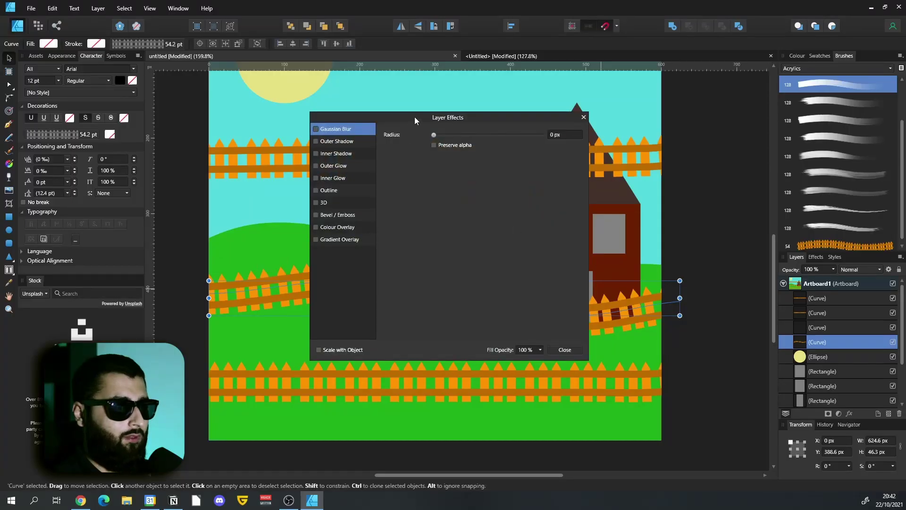
{"action": "left_click_drag", "start_coordinate": [414, 117], "coordinate": [124, 103]}
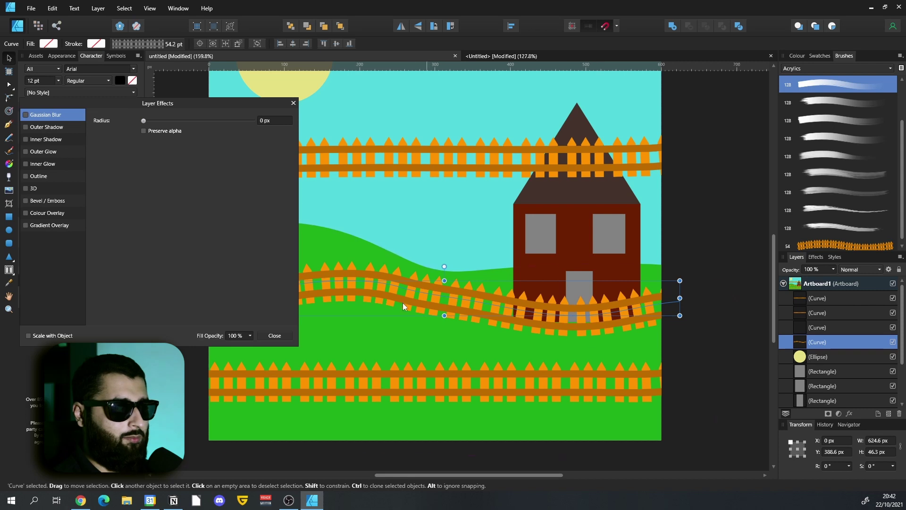
{"action": "left_click", "coordinate": [26, 128]}
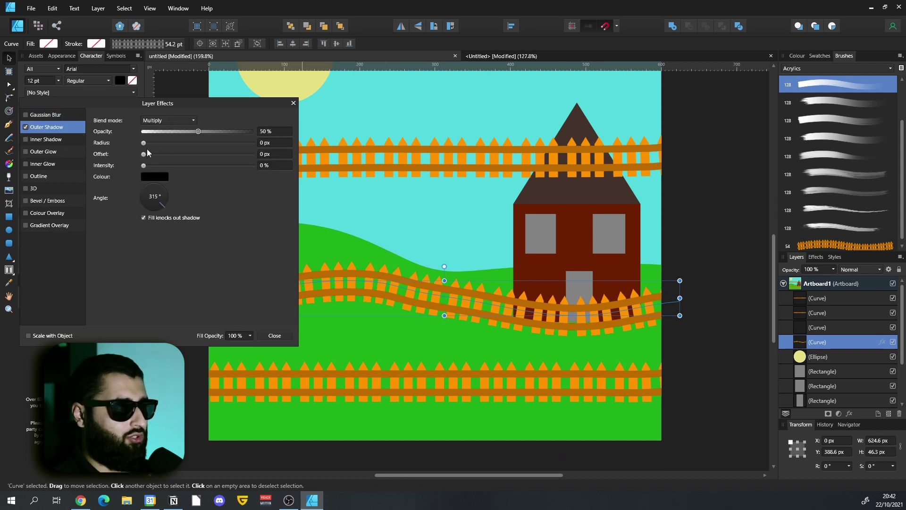
{"action": "left_click_drag", "start_coordinate": [143, 143], "coordinate": [224, 131]}
{"action": "left_click_drag", "start_coordinate": [144, 155], "coordinate": [181, 156]}
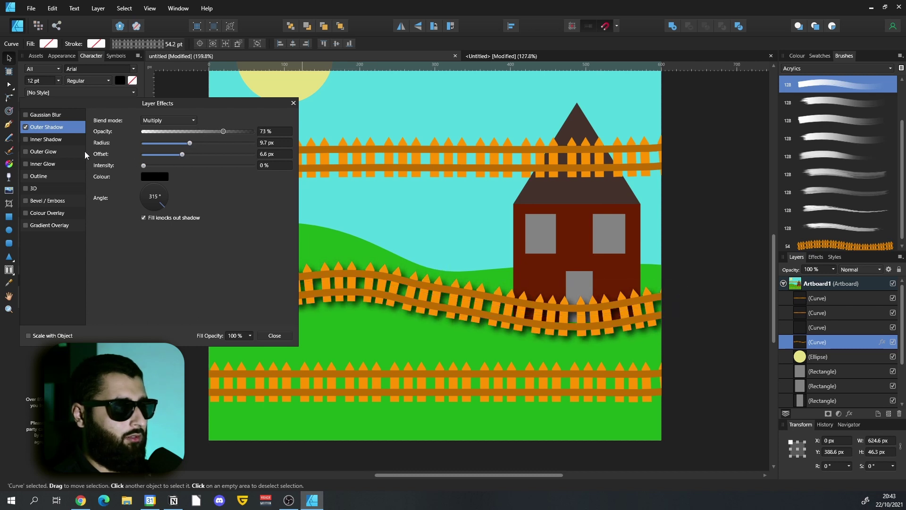
{"action": "left_click", "coordinate": [26, 126]}
Add an Inner Shadow with a wider radius and 46% opacity.
{"action": "left_click", "coordinate": [27, 140]}
{"action": "left_click", "coordinate": [31, 140]}
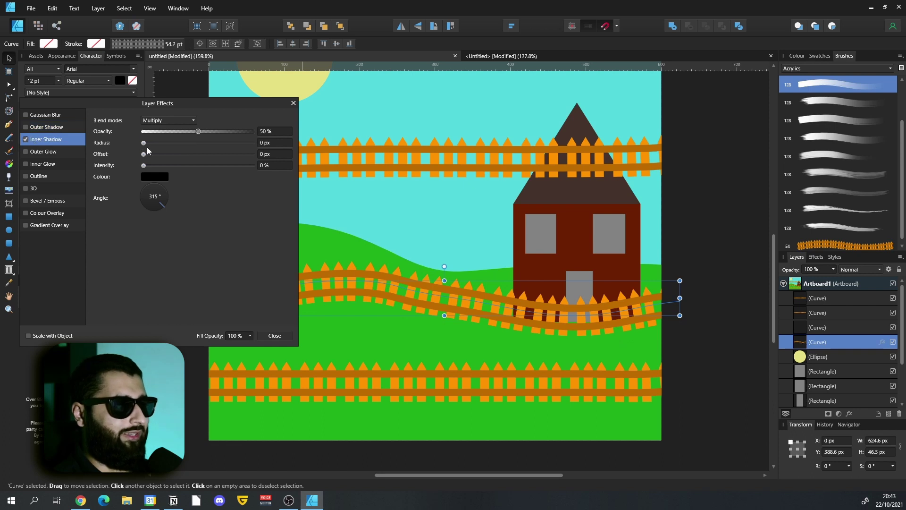
{"action": "left_click_drag", "start_coordinate": [146, 143], "coordinate": [175, 159]}
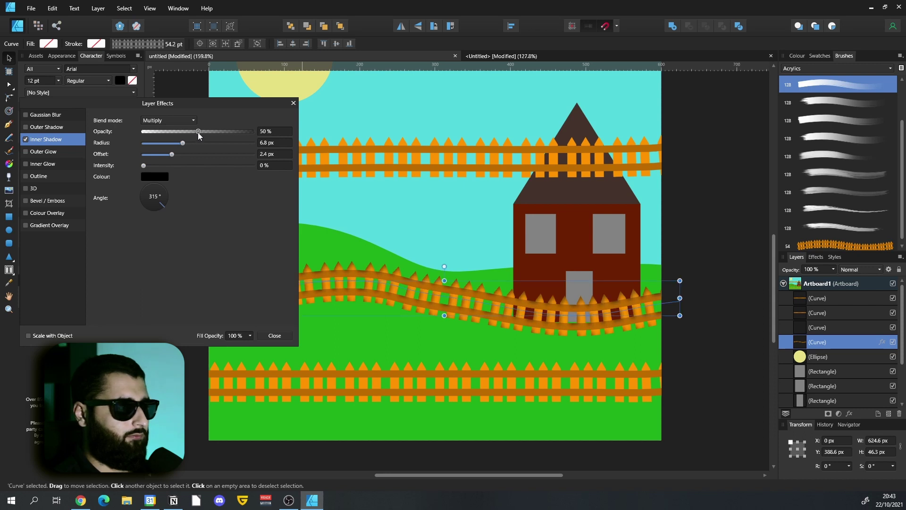
{"action": "left_click_drag", "start_coordinate": [198, 131], "coordinate": [193, 132]}
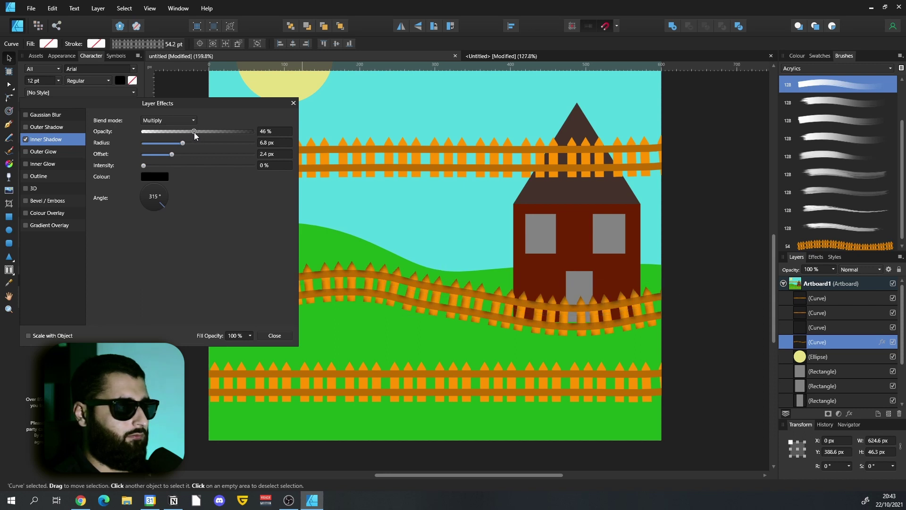
Try 3D and Bevel/Emboss, then apply a Colour Overlay to turn the fence solid black.
{"action": "left_click", "coordinate": [43, 189]}
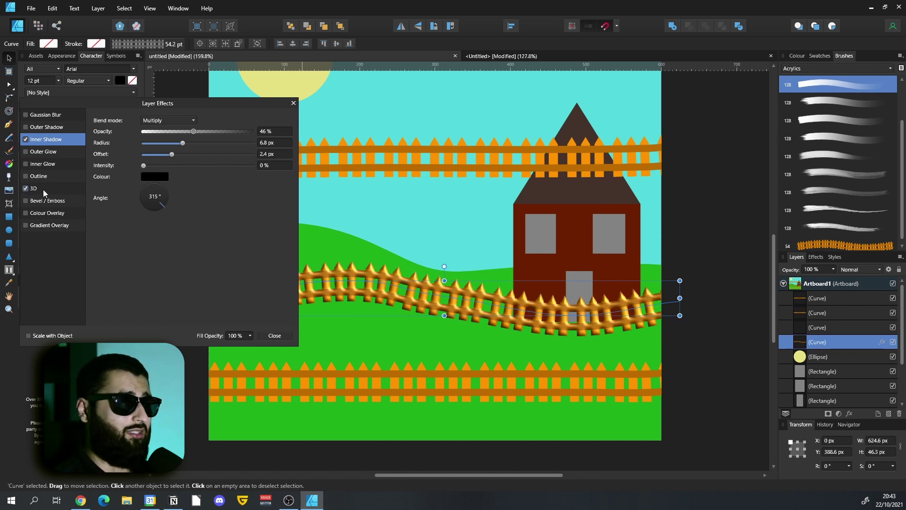
{"action": "left_click", "coordinate": [26, 188]}
{"action": "left_click", "coordinate": [26, 201]}
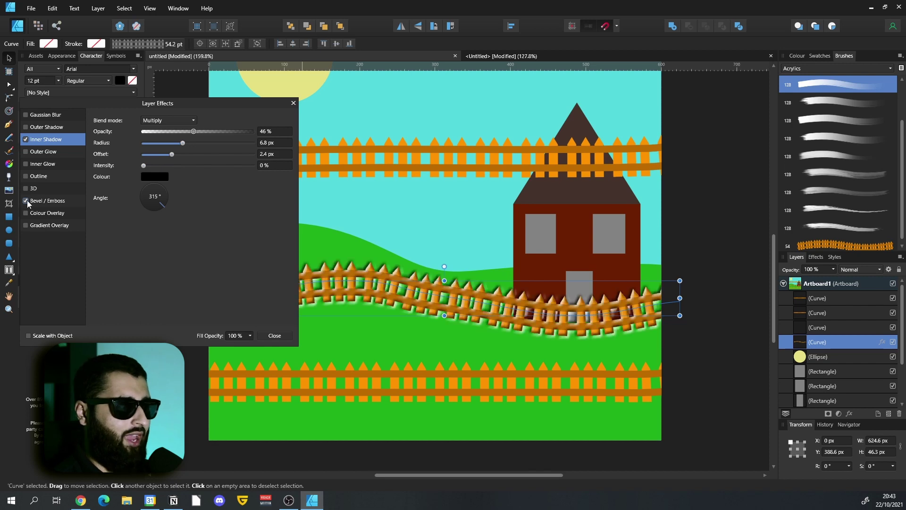
{"action": "left_click", "coordinate": [26, 213]}
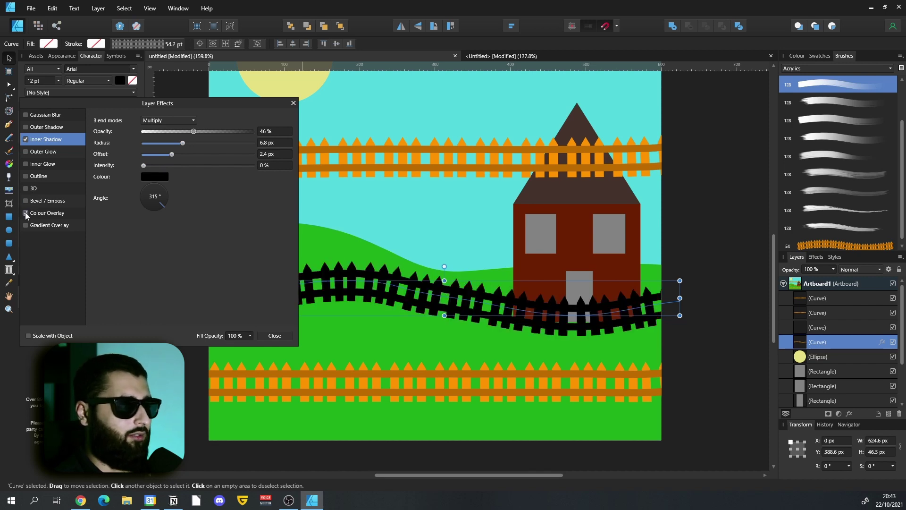
{"action": "left_click", "coordinate": [274, 336]}
{"action": "left_click_drag", "start_coordinate": [444, 281], "coordinate": [447, 273]}
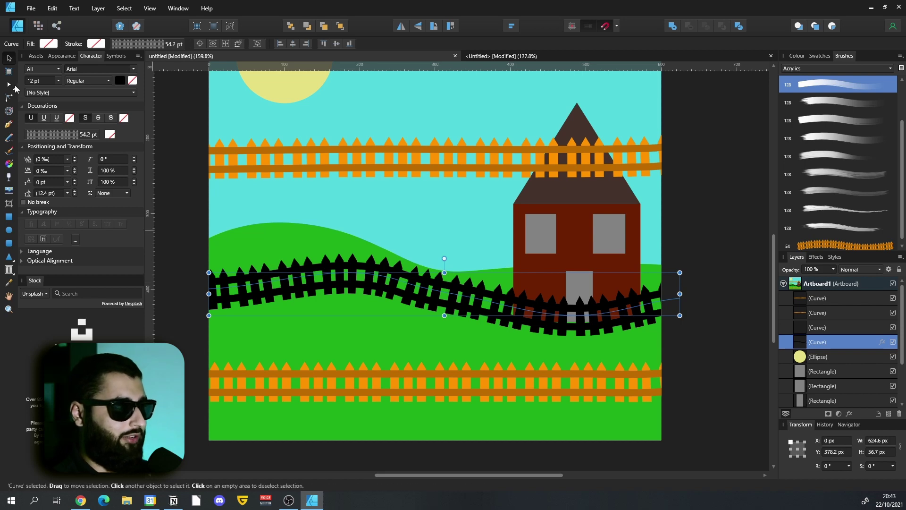
Raise the black fence's left nodes into a higher arch, then select the bottom orange fence.
{"action": "left_click", "coordinate": [11, 85]}
{"action": "left_click_drag", "start_coordinate": [404, 286], "coordinate": [355, 292]}
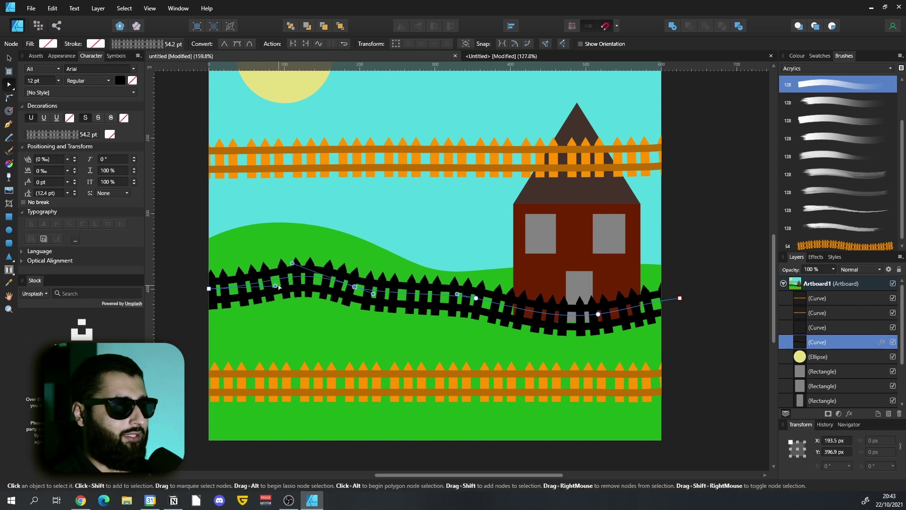
{"action": "left_click", "coordinate": [209, 288]}
{"action": "left_click_drag", "start_coordinate": [278, 282], "coordinate": [283, 268]}
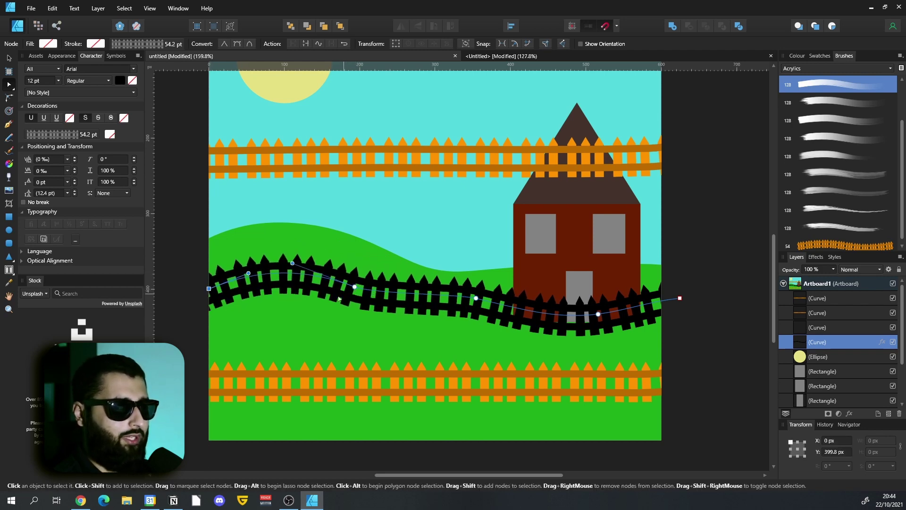
{"action": "key", "text": "v"}
{"action": "left_click", "coordinate": [430, 380]}
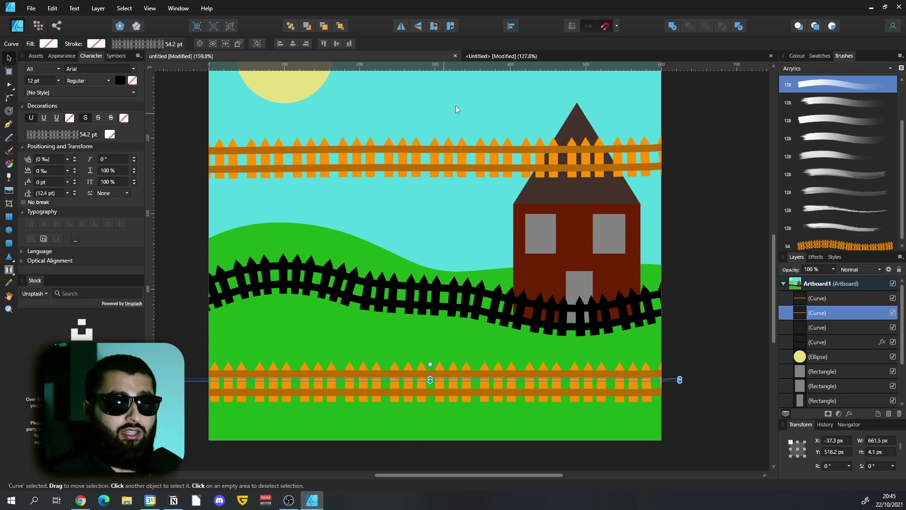
Set the orange fence brush's Size Variance to 64% and close the brush editor.
{"action": "double_click", "coordinate": [832, 243]}
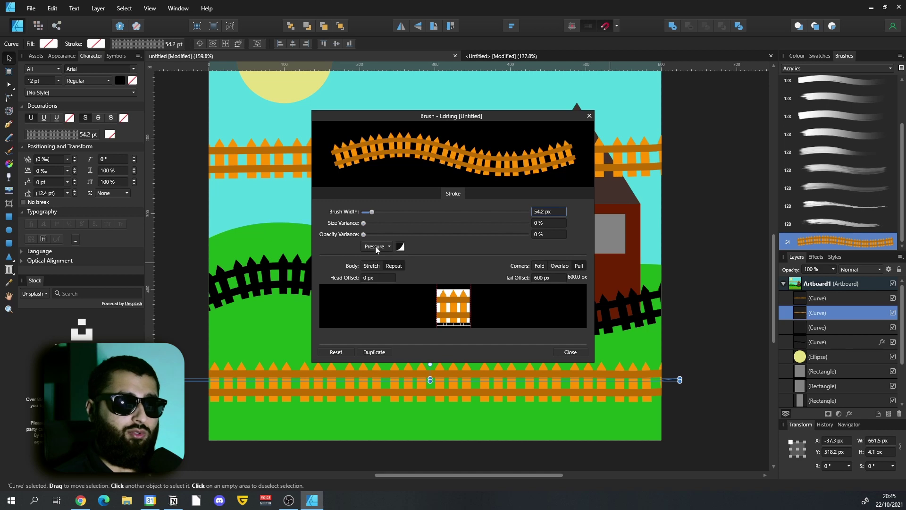
{"action": "left_click_drag", "start_coordinate": [364, 223], "coordinate": [468, 225]}
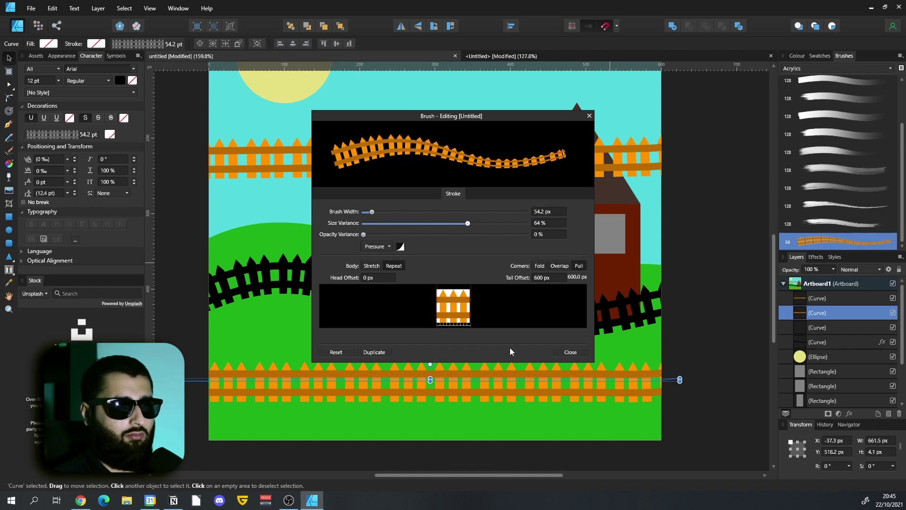
{"action": "left_click", "coordinate": [571, 352]}
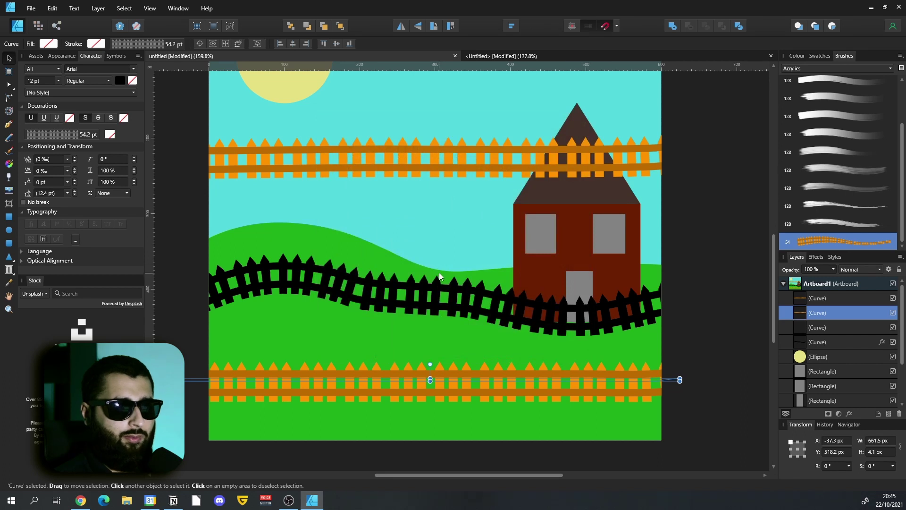